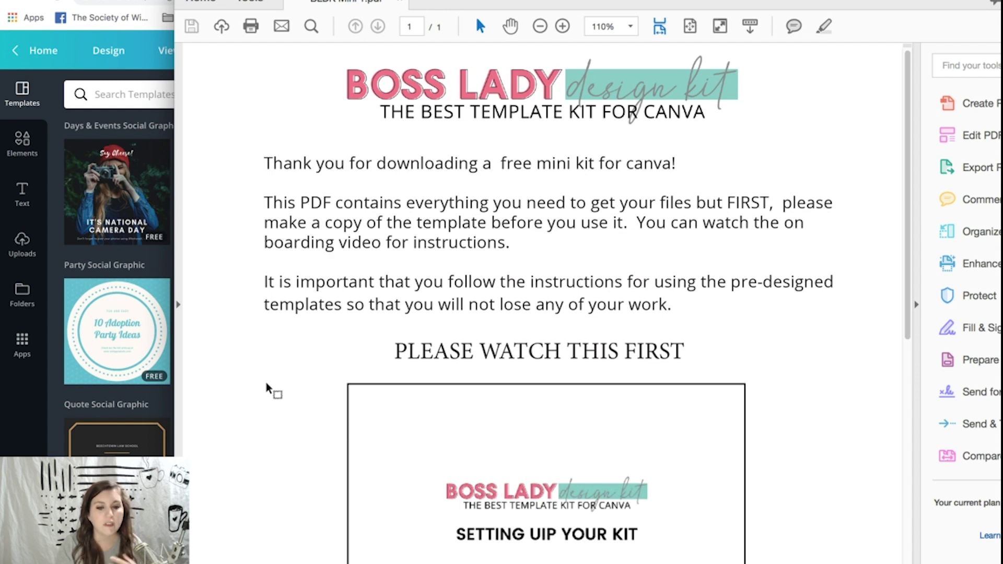
# Follow the kit PDF's PIN TEMPLATE link to open the Boss Lady Design Kit Mini template in Canva.
pyautogui.scroll(-5, 266, 389)
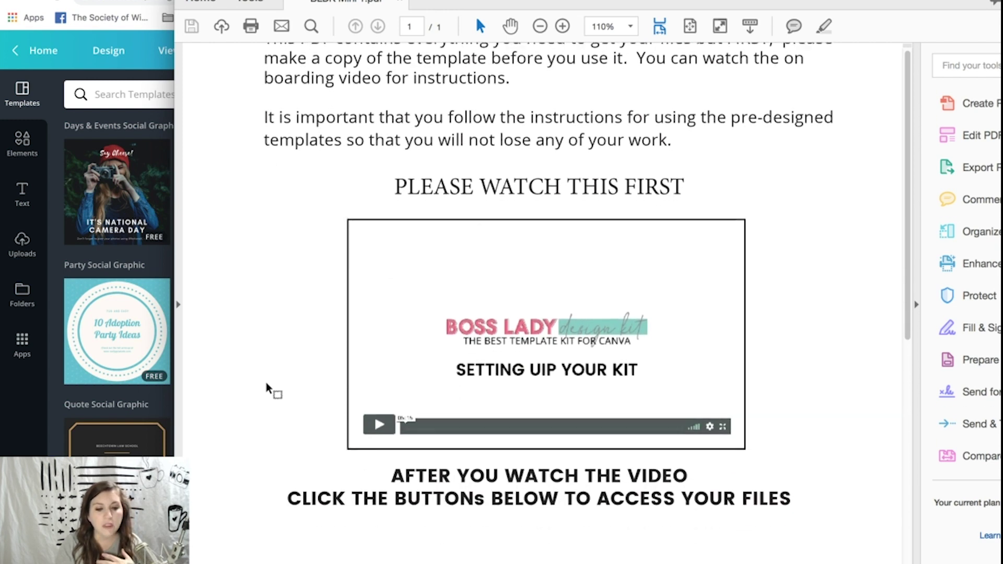
pyautogui.scroll(-2, 266, 389)
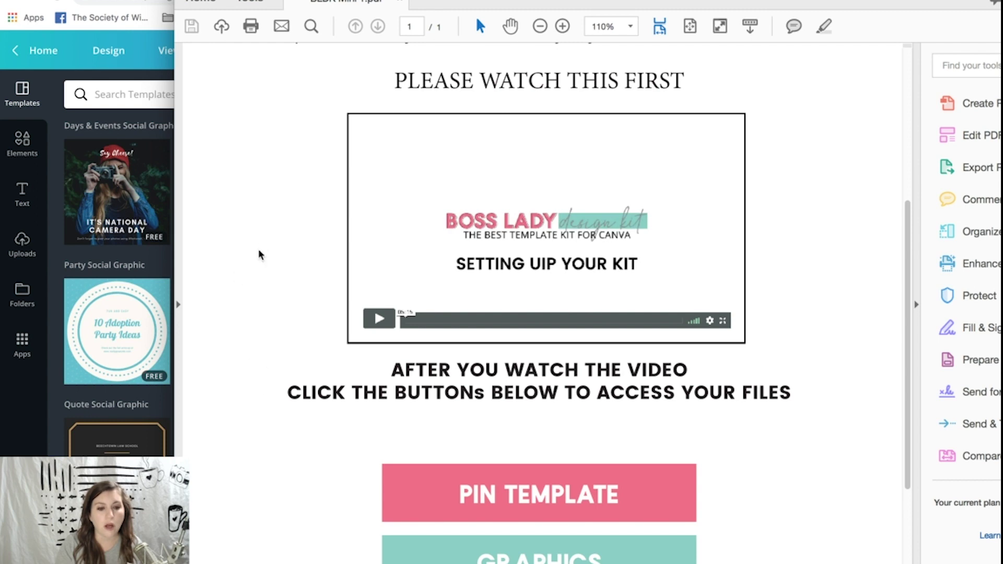
pyautogui.scroll(-2, 331, 206)
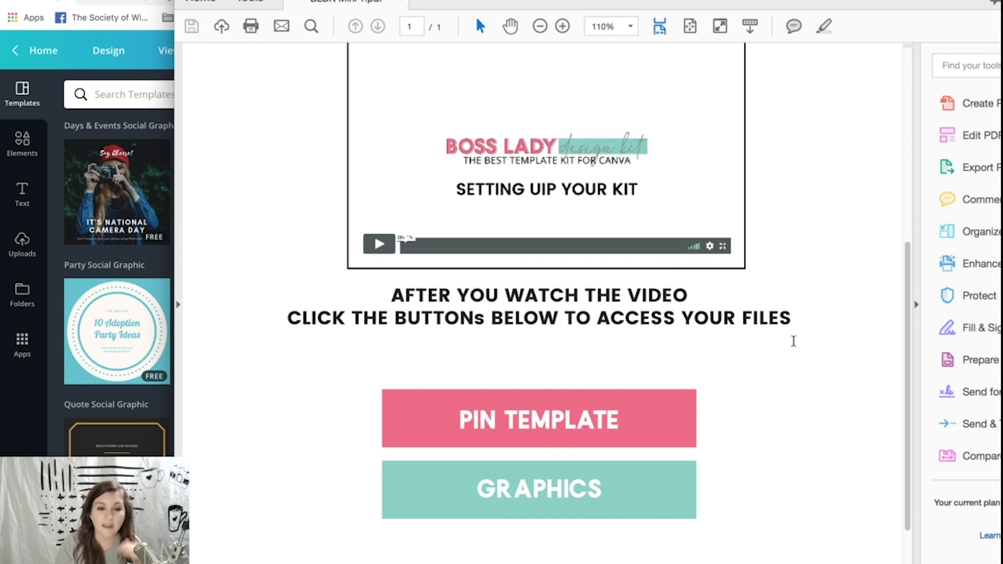
pyautogui.scroll(-1, 776, 407)
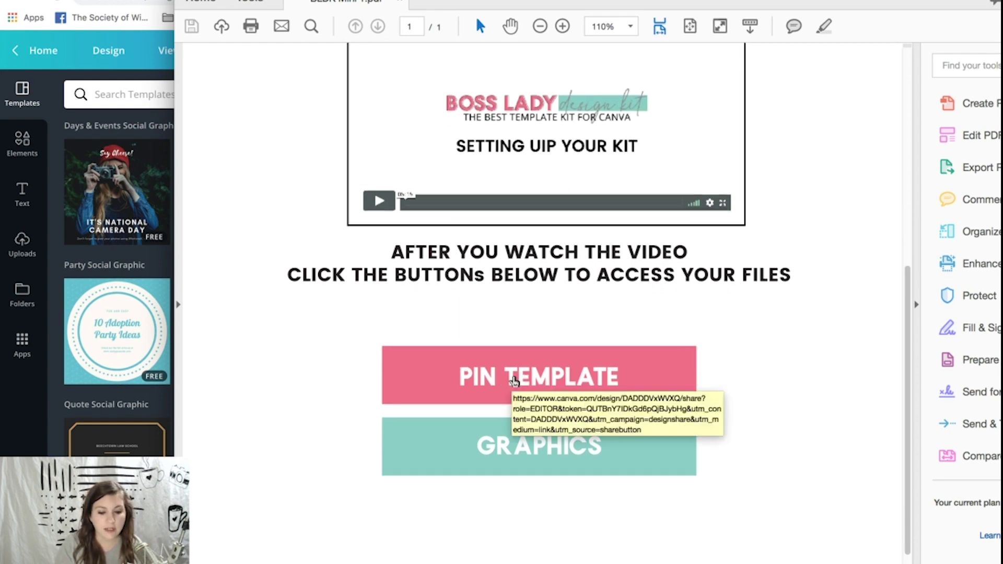
pyautogui.click(515, 380)
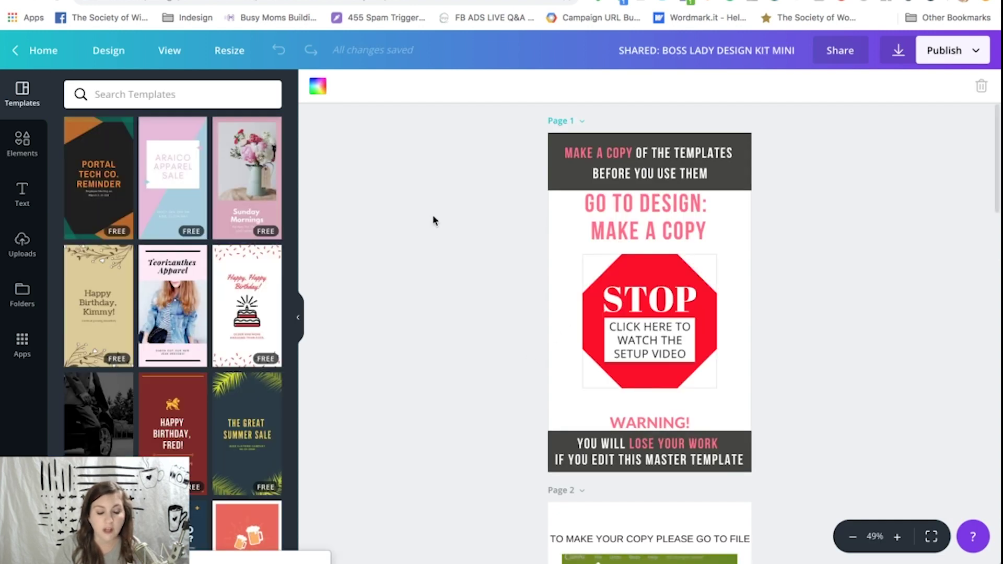
# Make an editable copy of the shared template via Design > Make a copy.
pyautogui.click(102, 52)
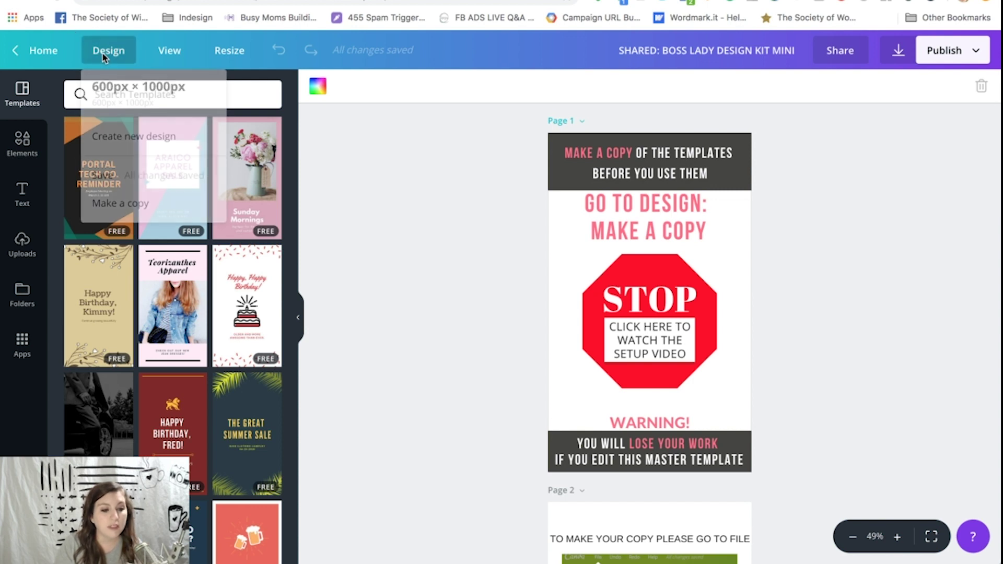
pyautogui.click(124, 204)
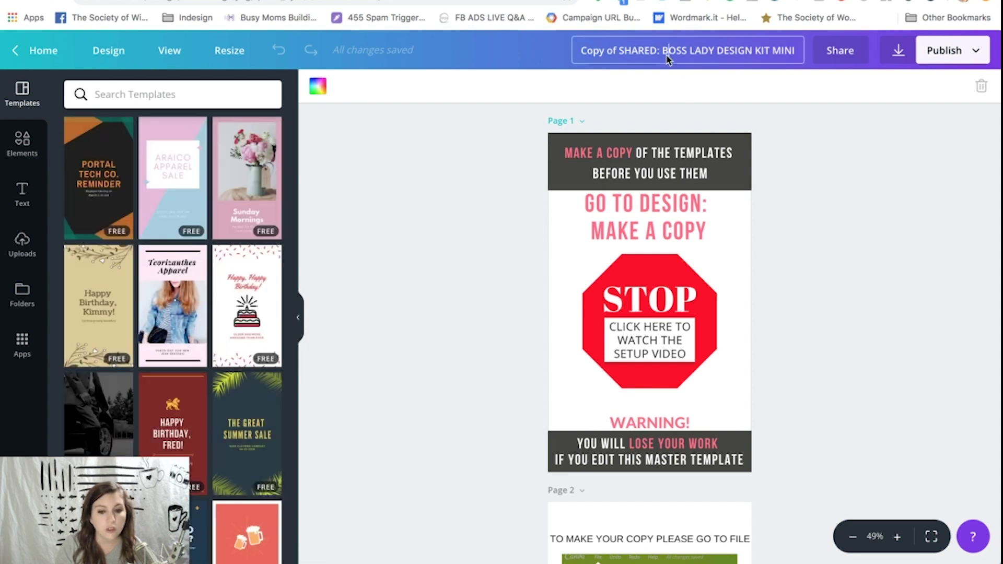
pyautogui.click(668, 50)
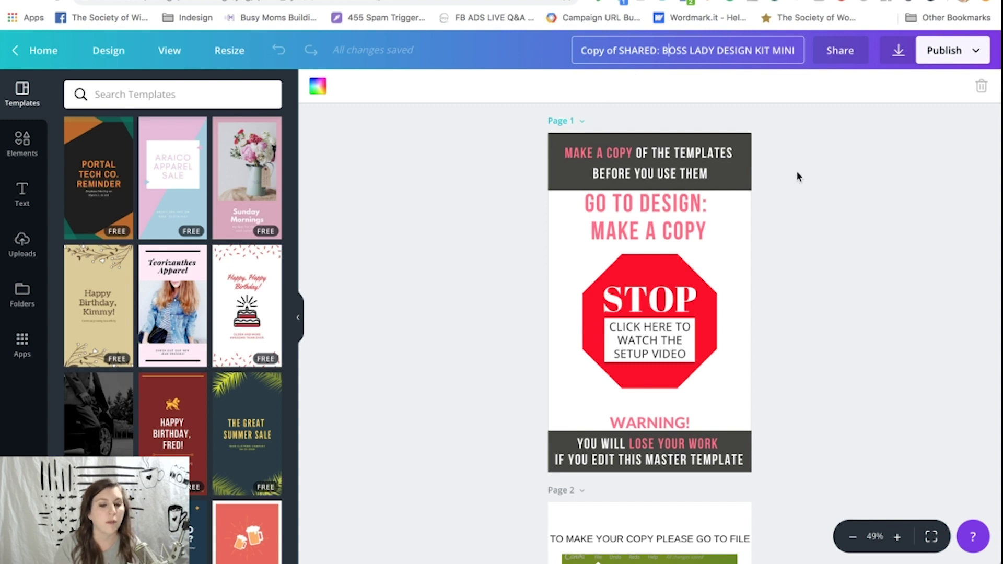
# Delete both instruction pages so the '9 Design Tricks' pin becomes page 1.
pyautogui.click(577, 121)
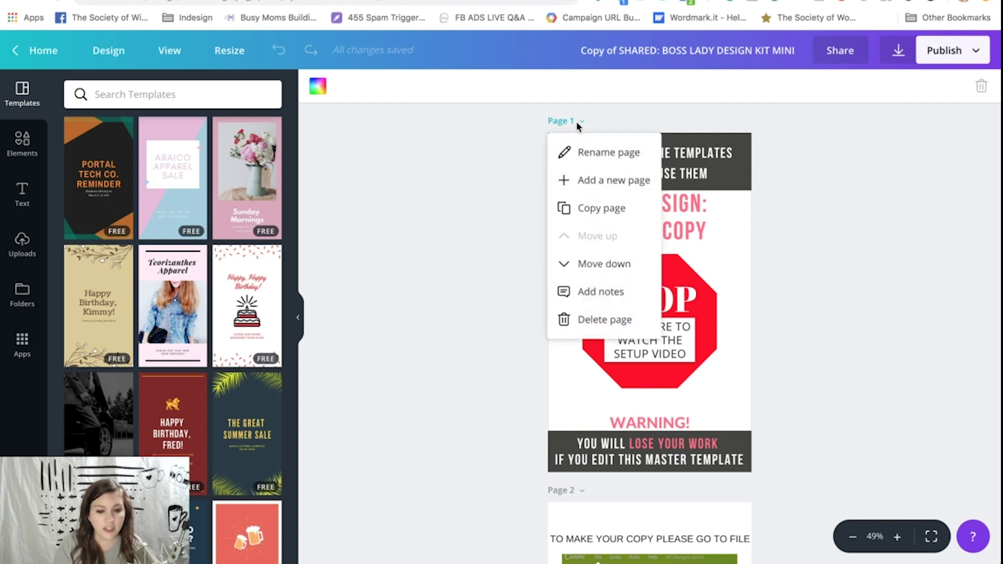
pyautogui.click(577, 321)
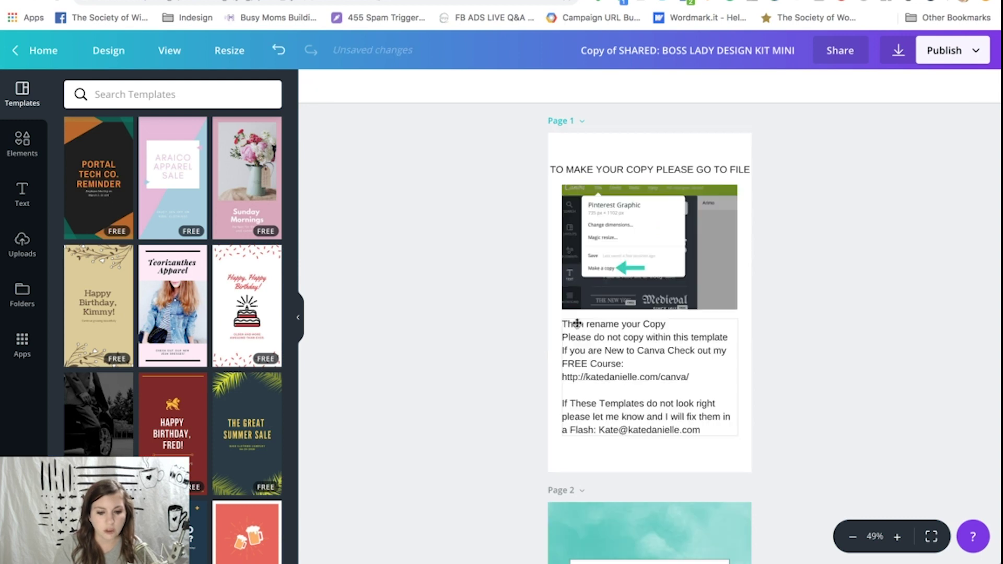
pyautogui.click(563, 121)
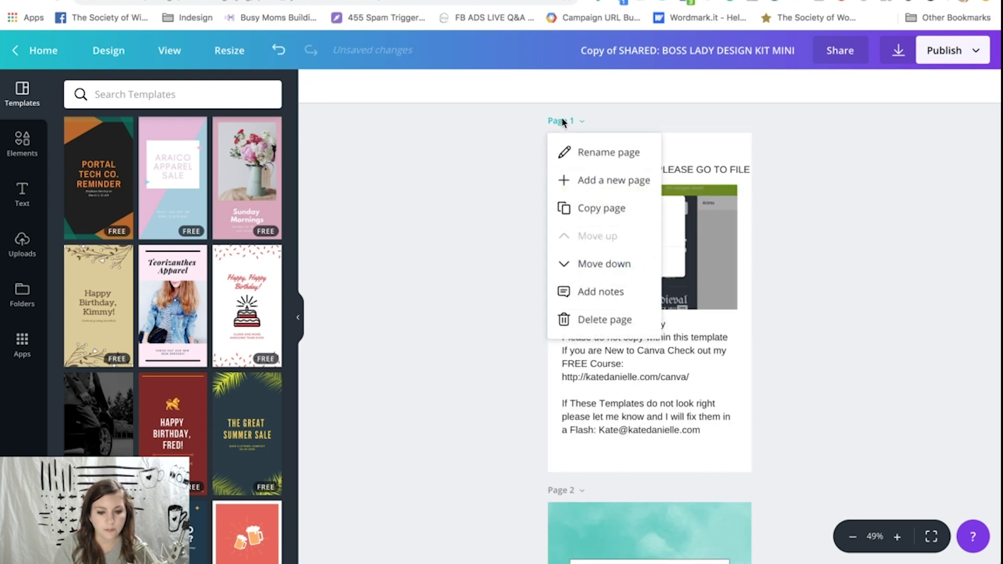
pyautogui.click(573, 319)
pyautogui.scroll(-5, 430, 302)
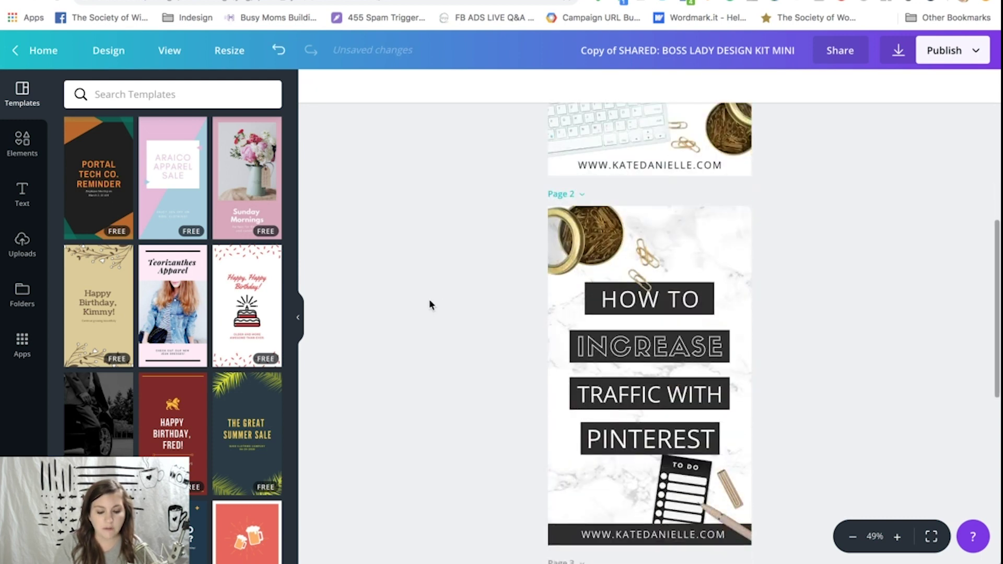
pyautogui.scroll(5, 429, 302)
# Delete the teal watercolour background image from the Design Tricks pin, leaving it white.
pyautogui.click(622, 219)
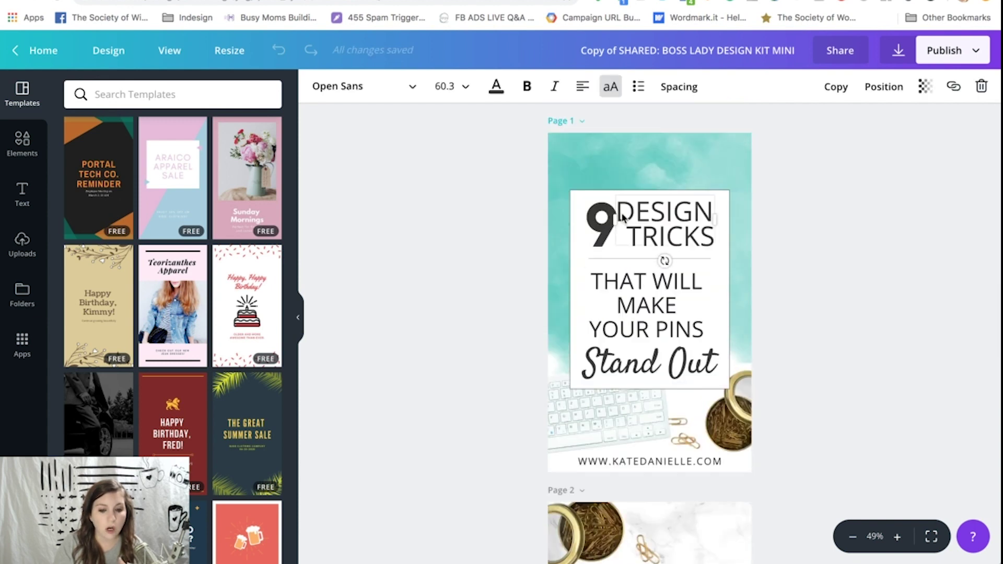
pyautogui.click(514, 233)
pyautogui.moveTo(581, 152); pyautogui.dragTo(738, 158)
pyautogui.click(678, 156)
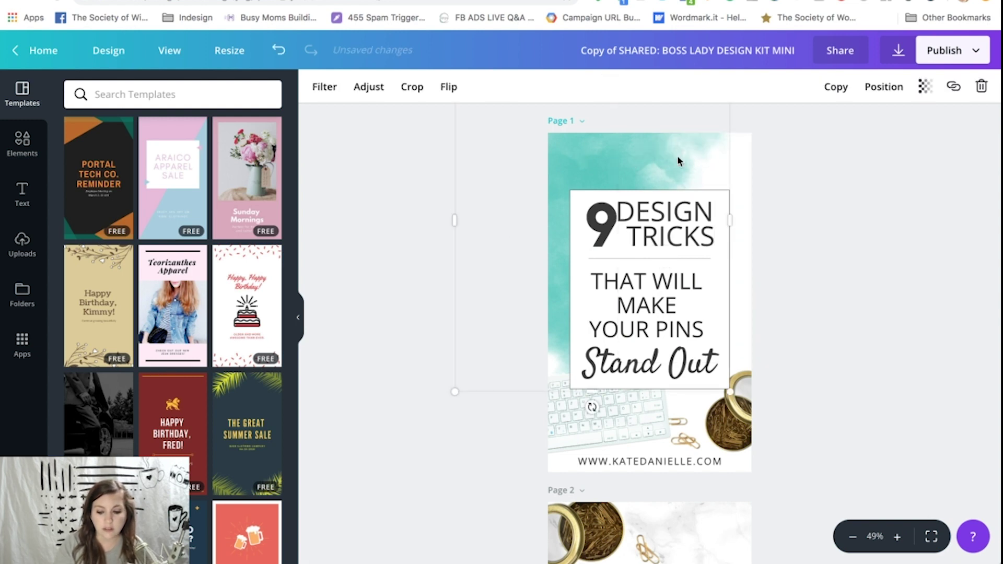
pyautogui.press('Delete')
pyautogui.click(319, 87)
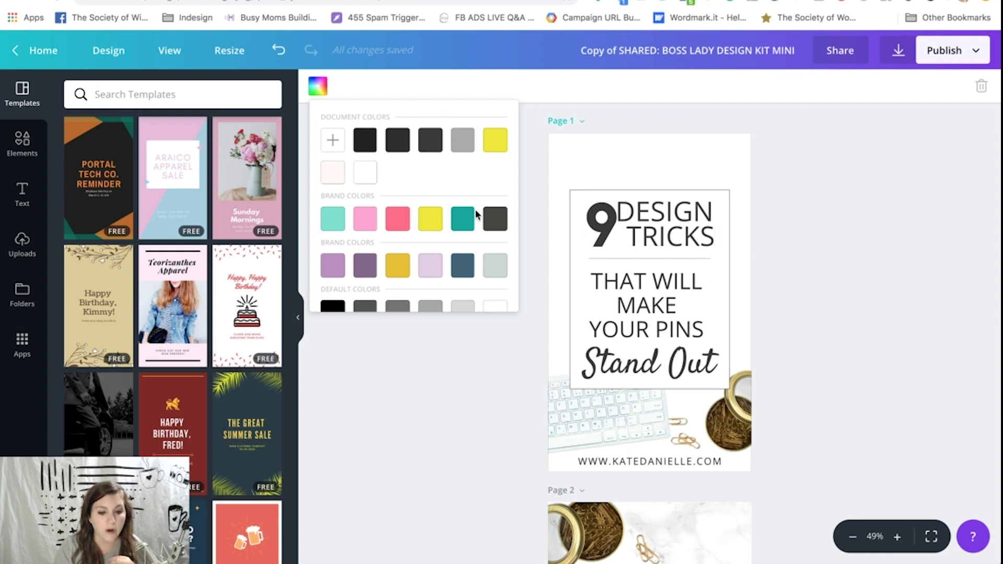
# Fill the Design Tricks pin's background with the mint brand colour.
pyautogui.click(329, 221)
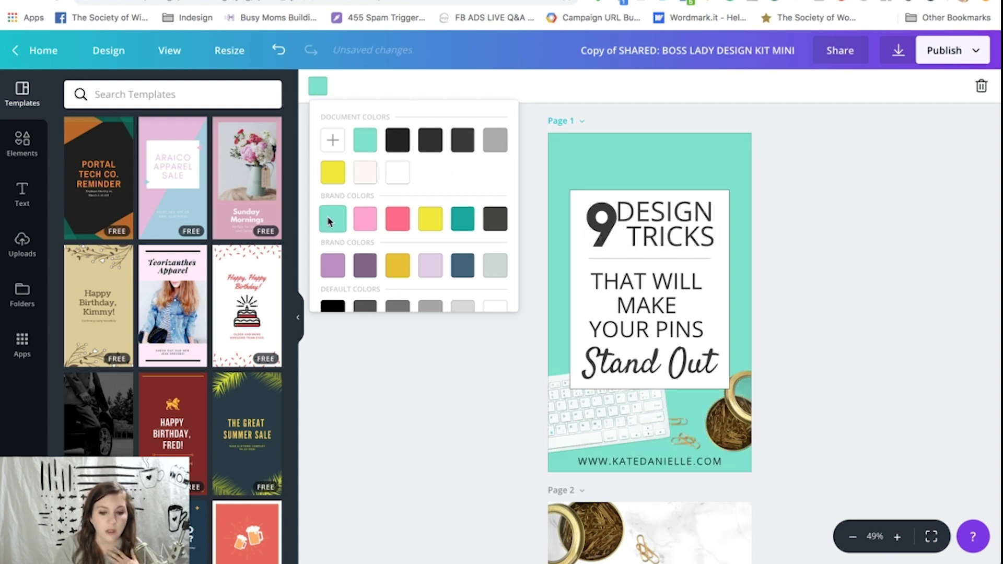
pyautogui.click(413, 363)
pyautogui.click(590, 437)
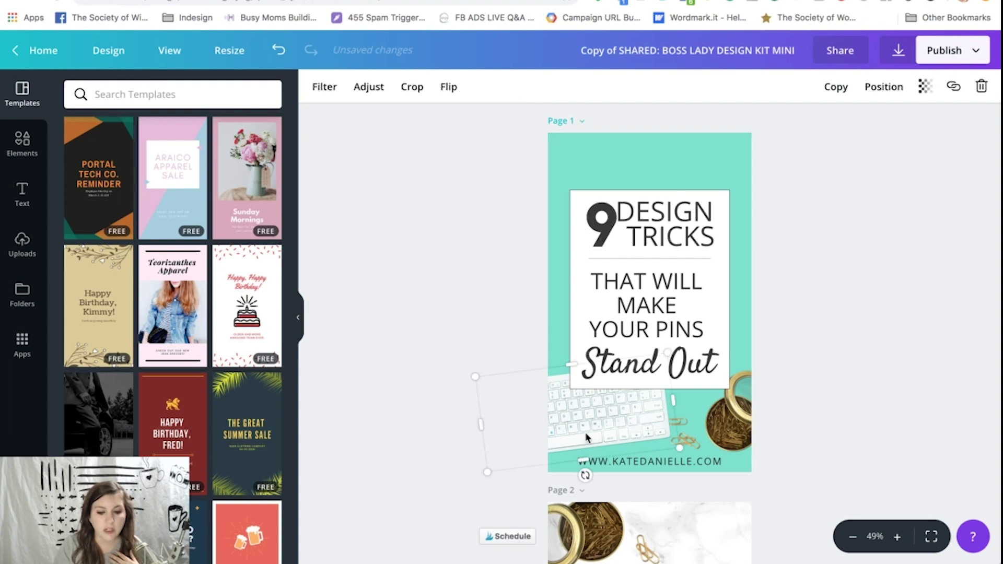
# Set the DESIGN TRICKS heading in Poppins Medium.
pyautogui.click(653, 215)
pyautogui.doubleClick(653, 215)
pyautogui.tripleClick(653, 214)
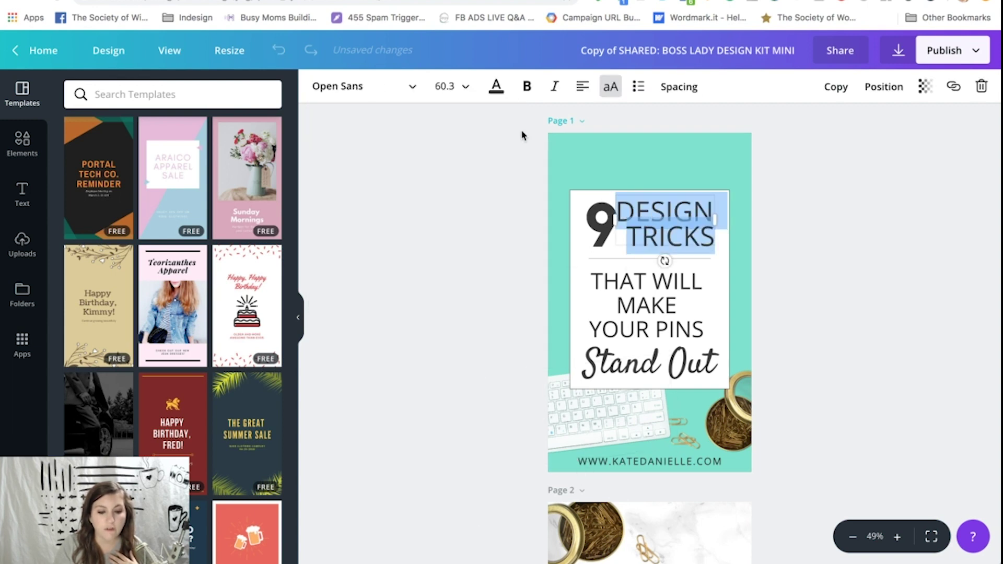
pyautogui.click(412, 90)
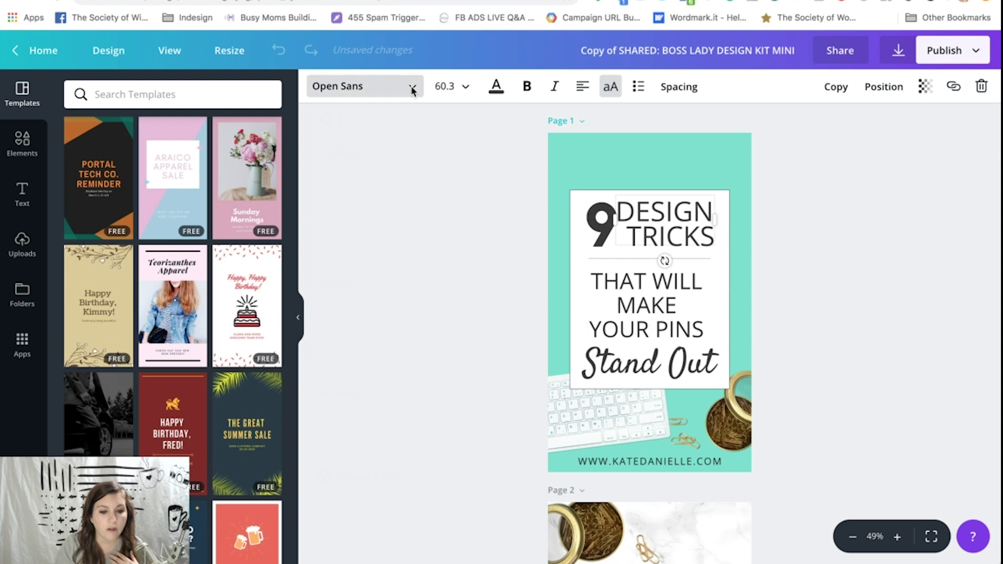
pyautogui.scroll(-10, 415, 233)
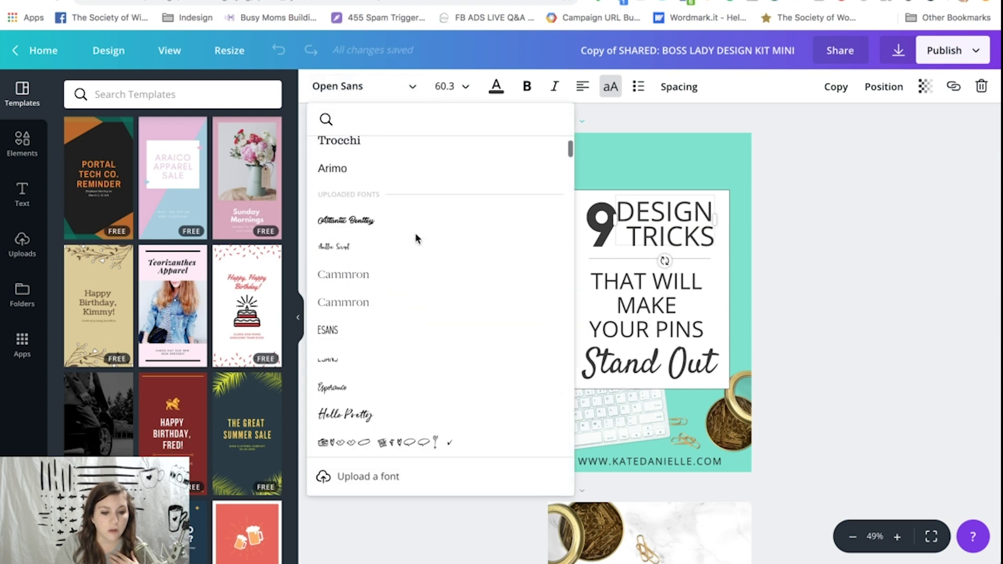
pyautogui.write('p')
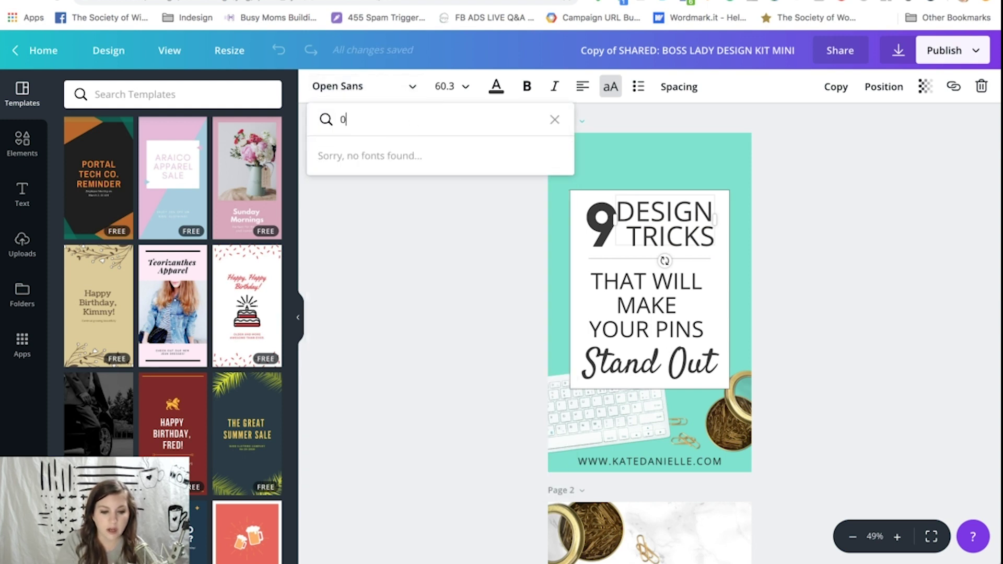
pyautogui.press('BackSpace')
pyautogui.write('pop')
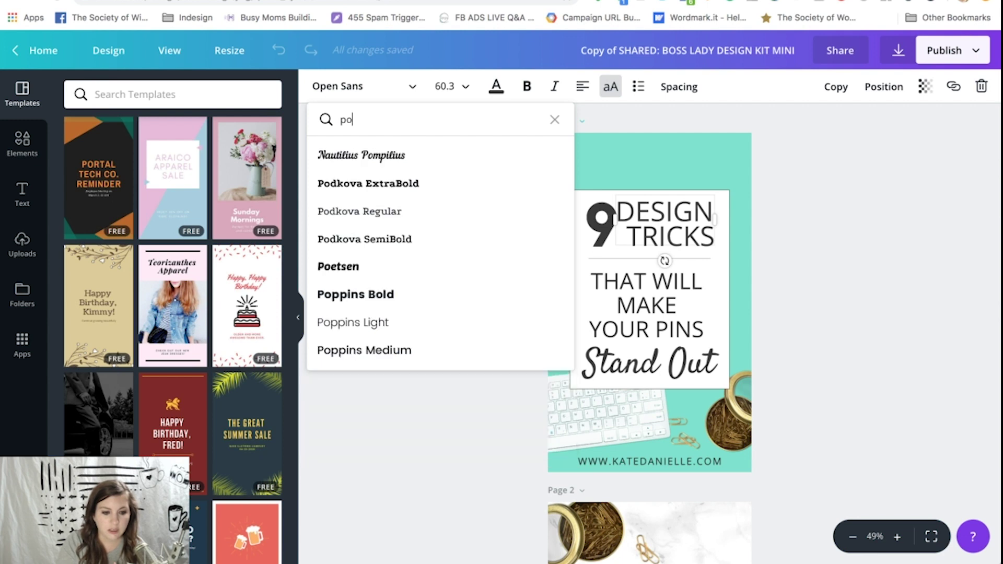
pyautogui.click(395, 214)
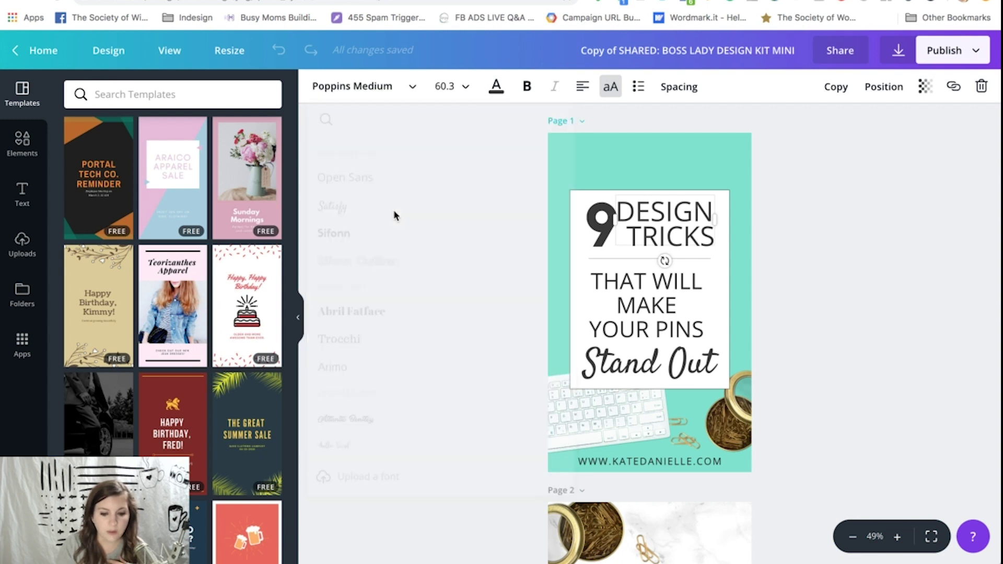
# Set the Stand Out text in The Hand script font.
pyautogui.click(627, 304)
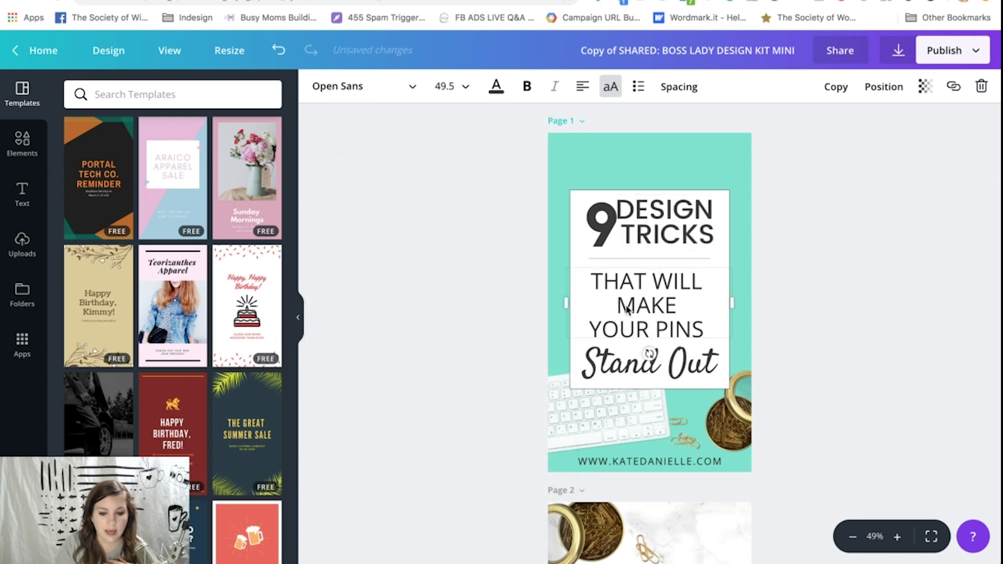
pyautogui.click(615, 358)
pyautogui.click(616, 356)
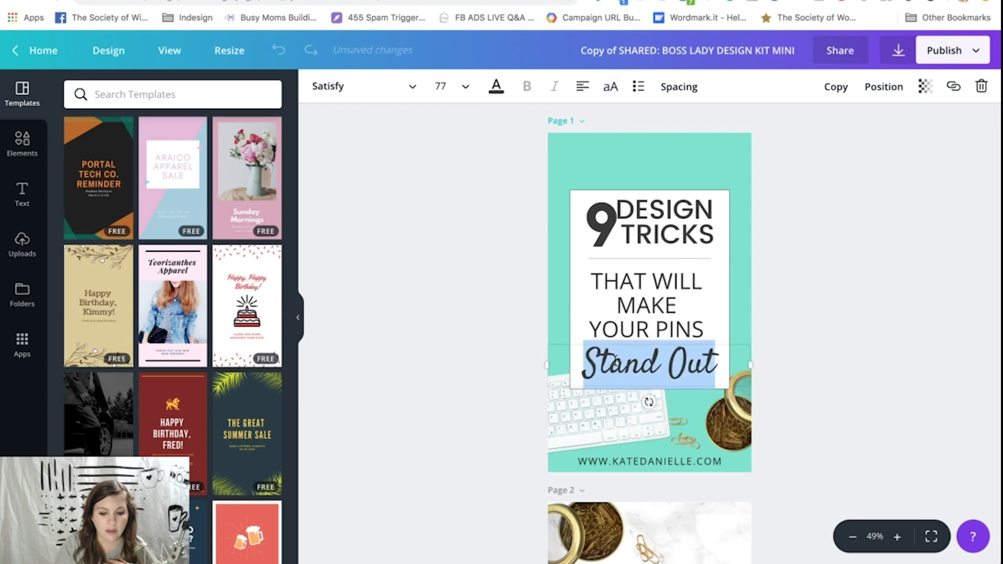
pyautogui.click(413, 87)
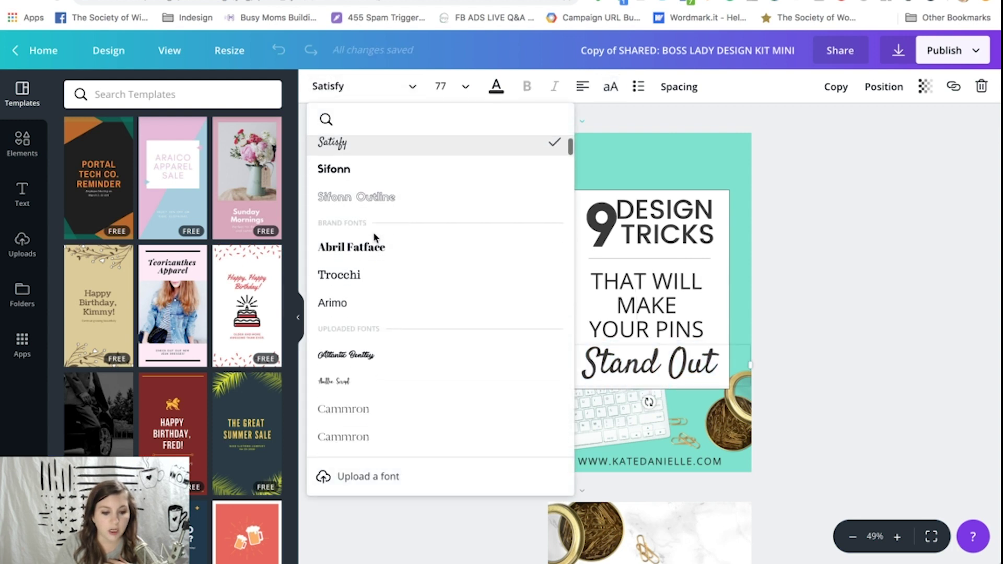
pyautogui.scroll(-4, 373, 232)
pyautogui.scroll(-2, 356, 321)
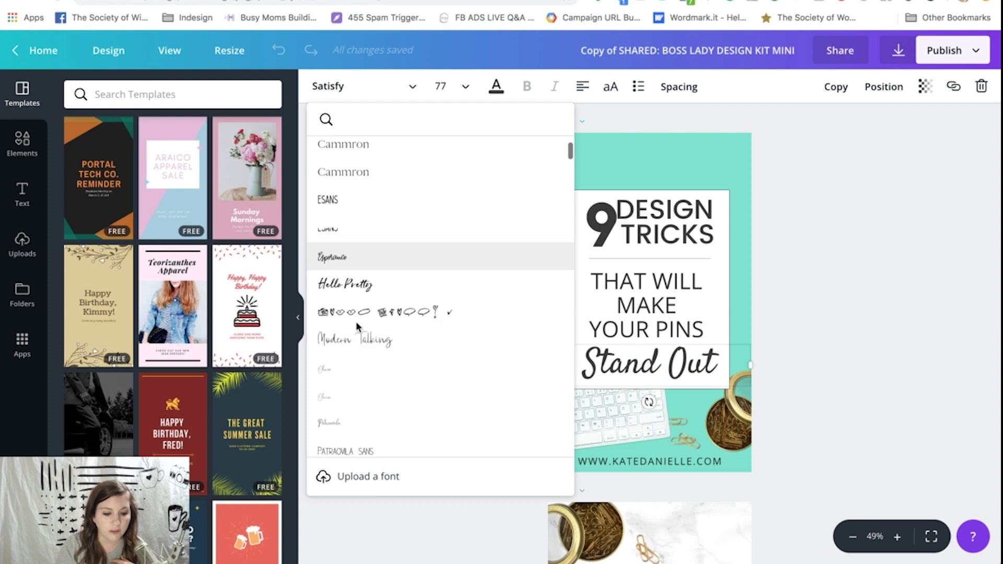
pyautogui.scroll(-4, 356, 322)
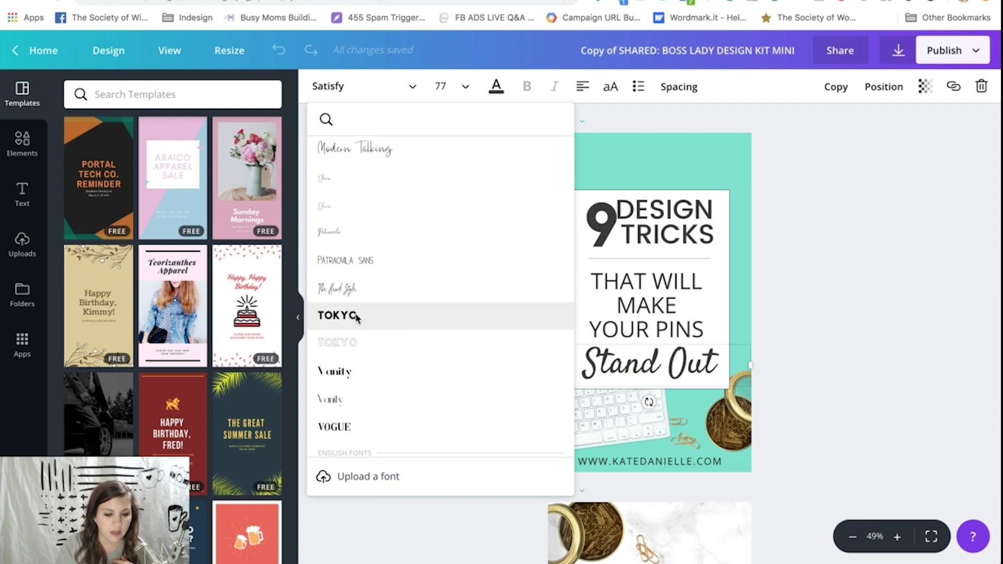
pyautogui.click(350, 290)
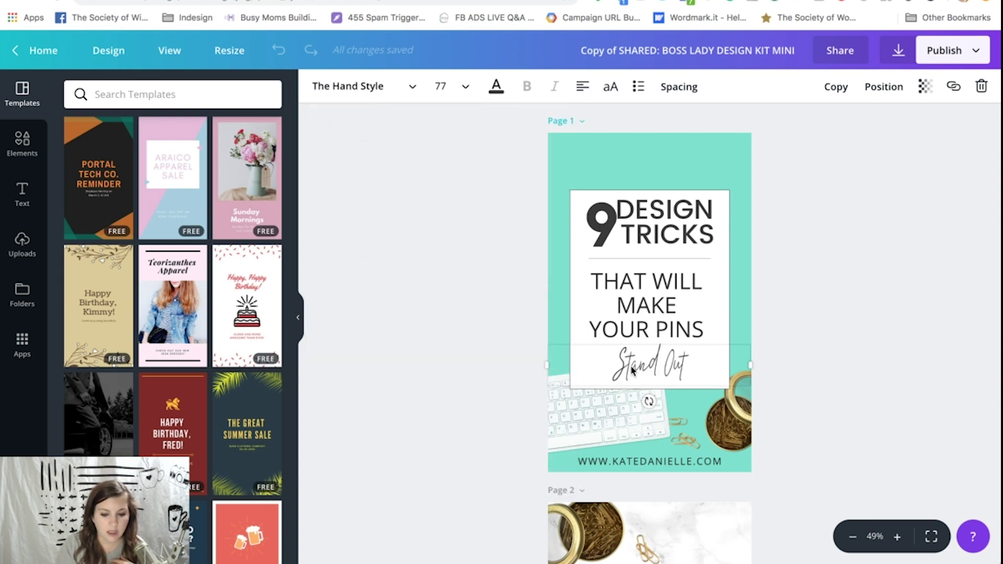
# Enlarge the Stand Out text from size 77 to 129.
pyautogui.click(648, 368)
pyautogui.press('super+shift+period')
pyautogui.press('super+shift+period')
pyautogui.press('super+shift+period')
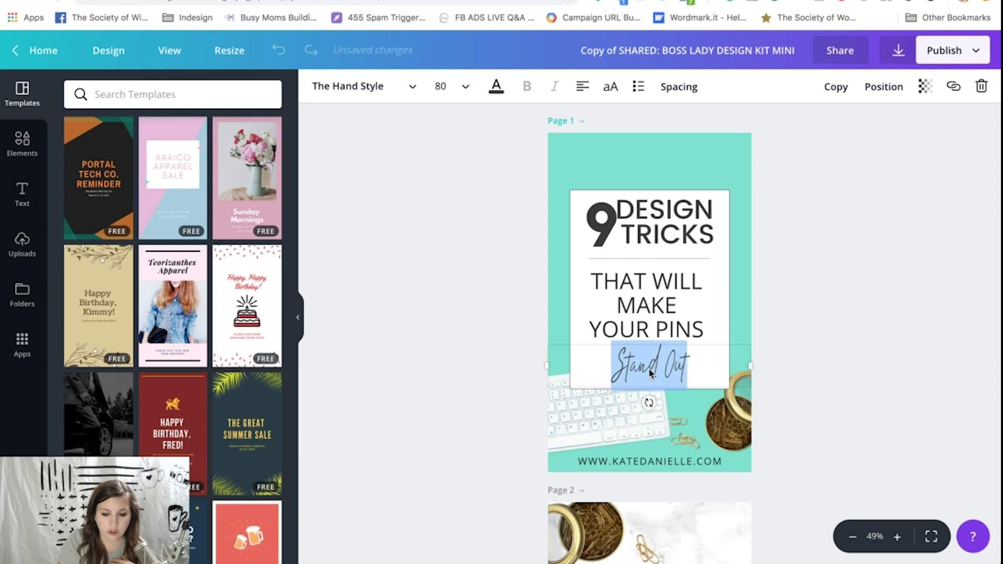
pyautogui.press('super+shift+period')
pyautogui.press('super+shift+period')
pyautogui.press('super+shift+period')
pyautogui.press('super+shift+period')
pyautogui.press('super+shift+period')
pyautogui.press('super+shift+period')
pyautogui.press('super+shift+period')
pyautogui.press('super+shift+period')
pyautogui.press('super+shift+period')
pyautogui.press('super+shift+period')
pyautogui.press('super+shift+period')
pyautogui.press('super+shift+period')
pyautogui.press('super+shift+period')
pyautogui.press('super+shift+period')
pyautogui.press('super+shift+period')
pyautogui.press('super+shift+period')
pyautogui.press('super+shift+period')
pyautogui.press('super+shift+period')
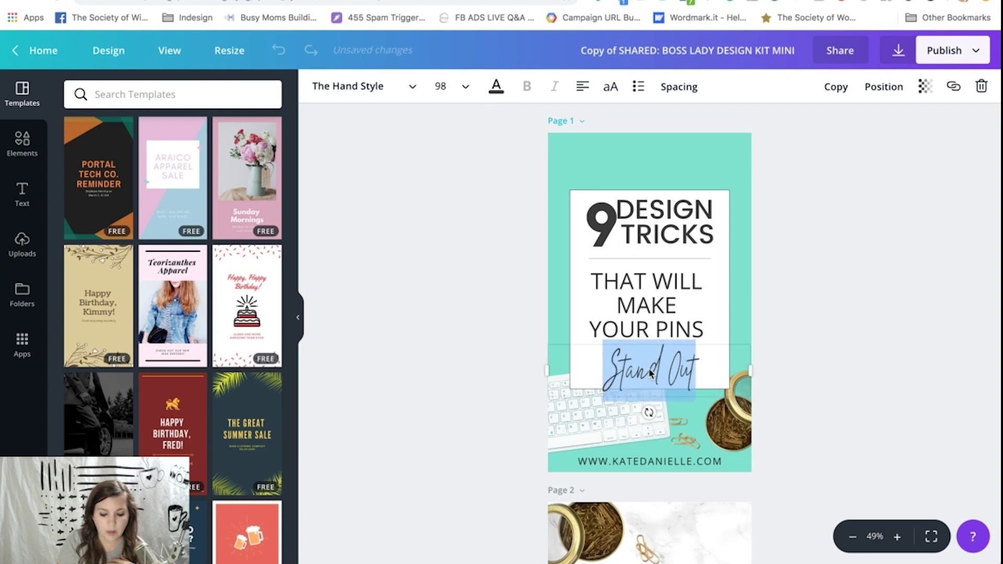
pyautogui.press('super+shift+period')
pyautogui.press('super+shift+period')
pyautogui.press('super+shift+period')
pyautogui.press('super+shift+period')
pyautogui.press('super+shift+period')
pyautogui.press('super+shift+period')
pyautogui.press('super+shift+period')
pyautogui.press('super+shift+period')
pyautogui.press('super+shift+period')
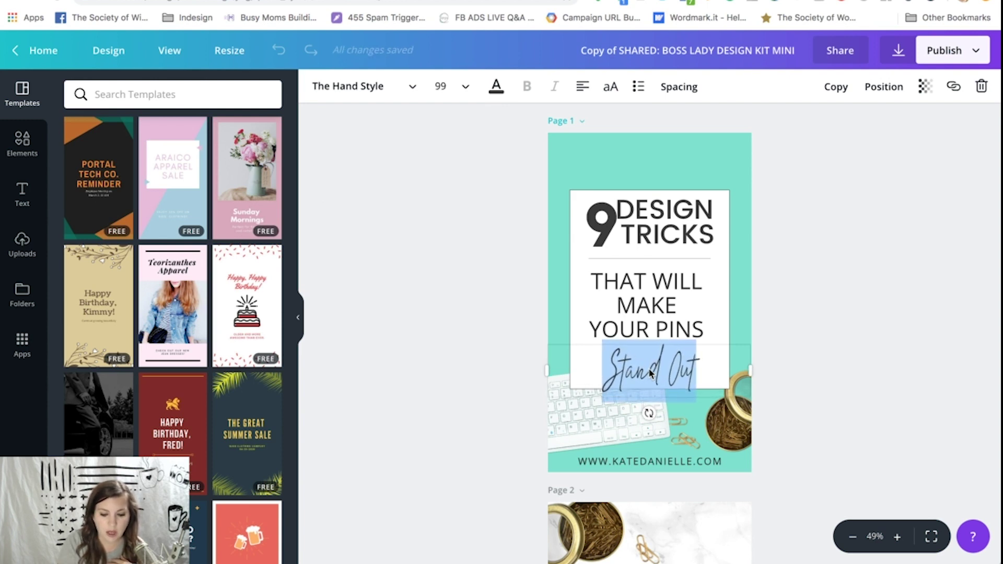
pyautogui.press('super+shift+period')
pyautogui.press('super+shift+period')
pyautogui.press('super+shift+period')
pyautogui.press('super+shift+period')
pyautogui.press('super+shift+period')
pyautogui.press('super+shift+period')
pyautogui.press('super+shift+period')
pyautogui.press('super+shift+period')
pyautogui.press('super+shift+period')
pyautogui.press('super+shift+period')
pyautogui.press('super+shift+period')
pyautogui.press('super+shift+period')
pyautogui.press('super+shift+period')
pyautogui.press('super+shift+period')
pyautogui.press('super+shift+period')
pyautogui.press('super+shift+period')
pyautogui.press('super+shift+period')
pyautogui.press('super+shift+period')
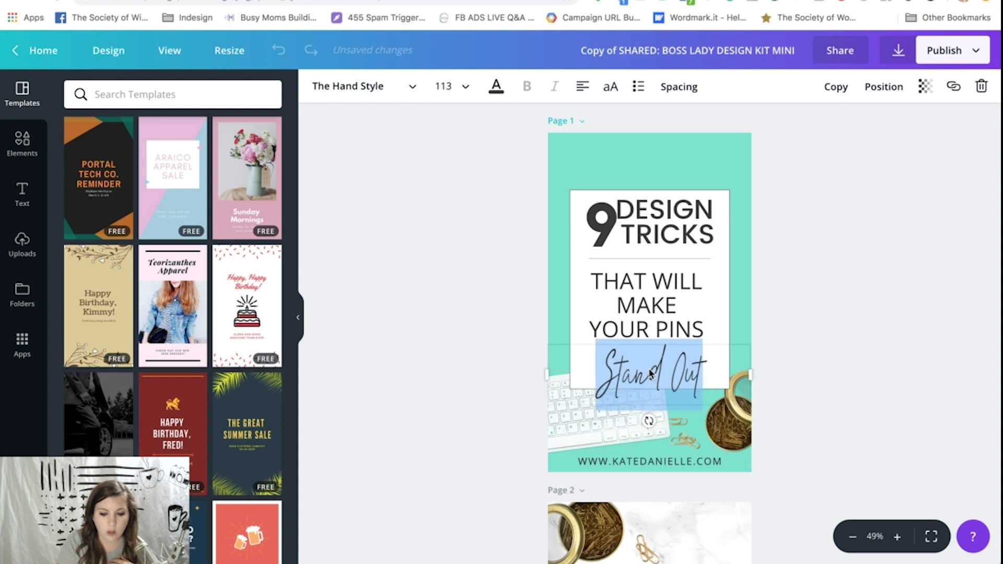
pyautogui.press('super+shift+period')
pyautogui.press('super+shift+period')
pyautogui.press('super+shift+period')
pyautogui.press('super+shift+period')
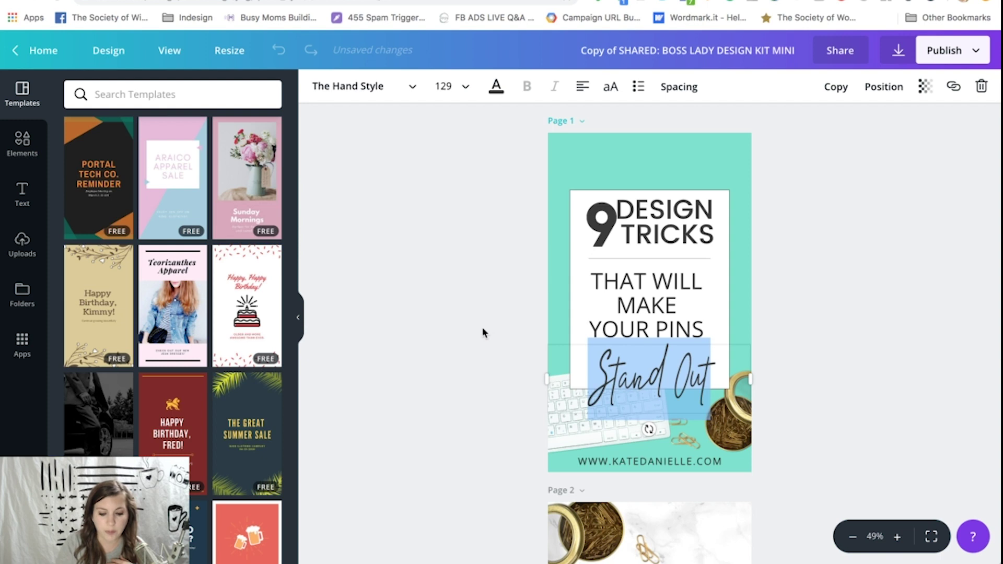
pyautogui.click(641, 362)
# Nudge Stand Out up, move the keyboard photo to the top-left and the gold tin near the bottom.
pyautogui.moveTo(630, 374); pyautogui.dragTo(630, 359)
pyautogui.scroll(-6, 574, 329)
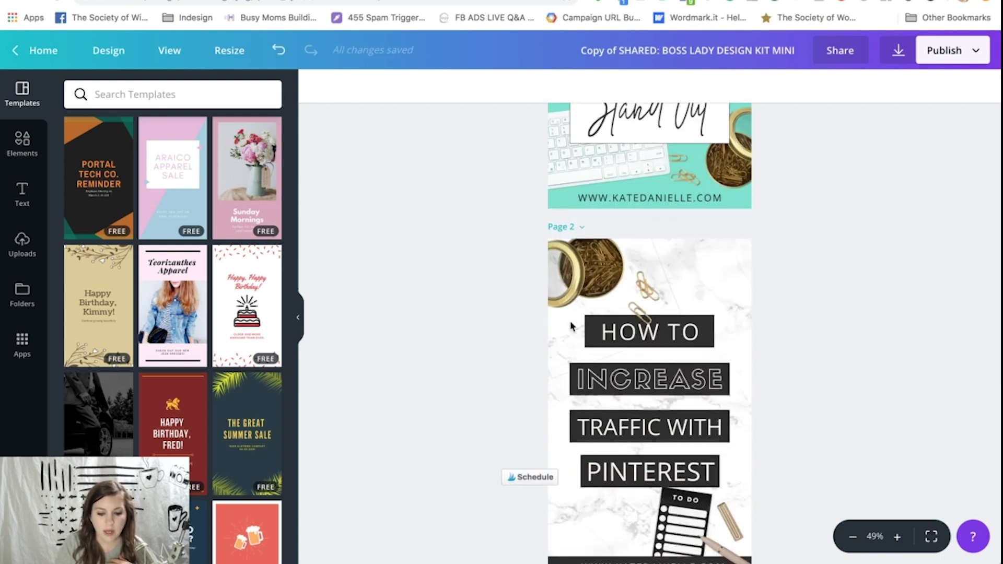
pyautogui.scroll(6, 571, 328)
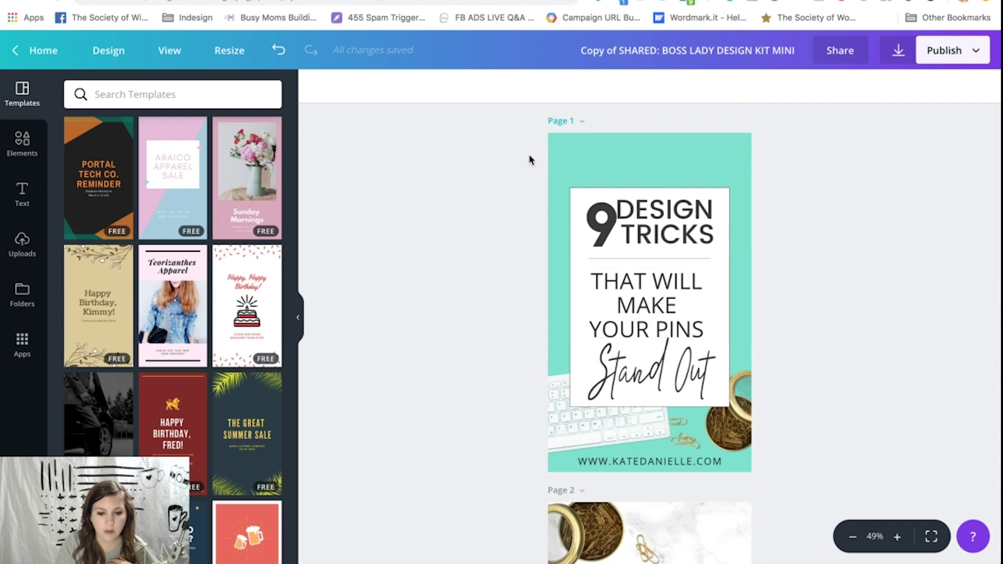
pyautogui.moveTo(558, 431); pyautogui.dragTo(569, 203)
pyautogui.moveTo(730, 432); pyautogui.dragTo(721, 435)
pyautogui.click(444, 435)
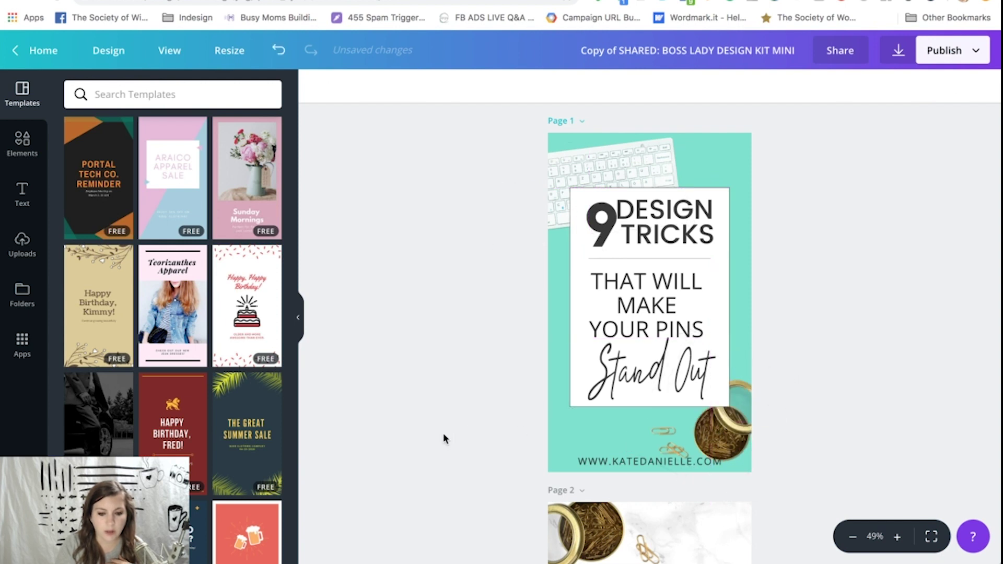
pyautogui.scroll(-5, 444, 435)
pyautogui.scroll(-2, 443, 434)
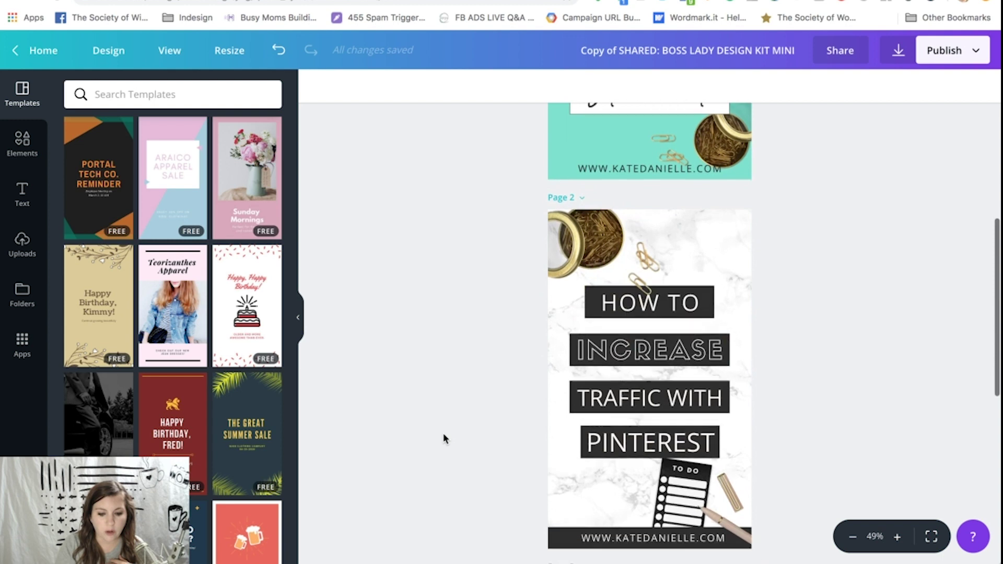
pyautogui.click(585, 202)
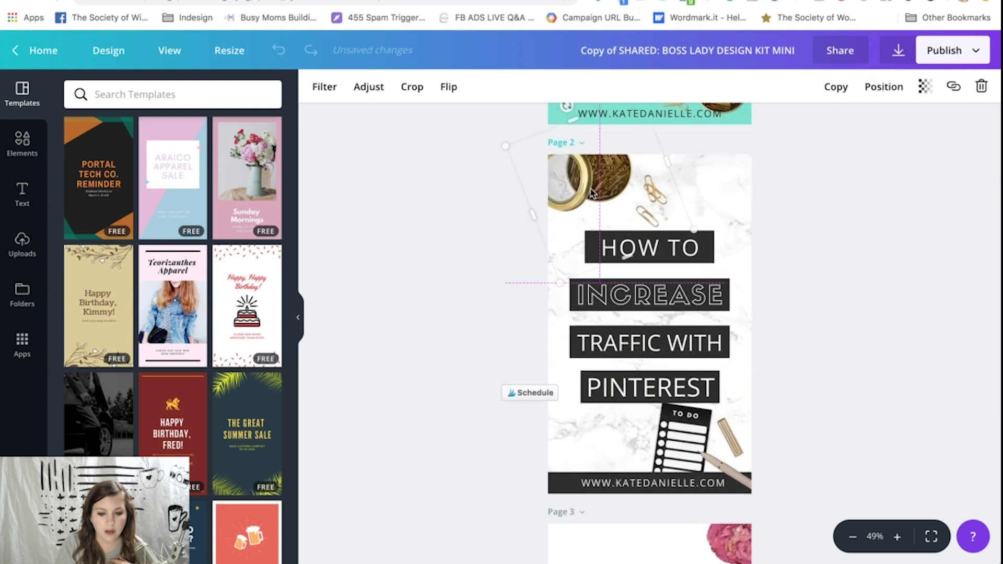
# Turn the HOW TO and INCREASE title boxes on page 2 pink.
pyautogui.click(711, 243)
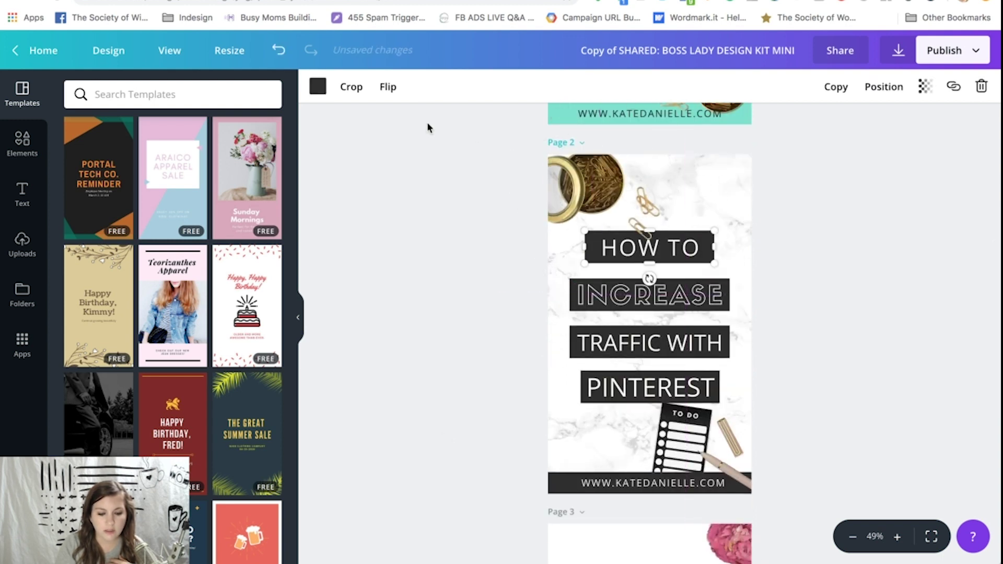
pyautogui.click(318, 86)
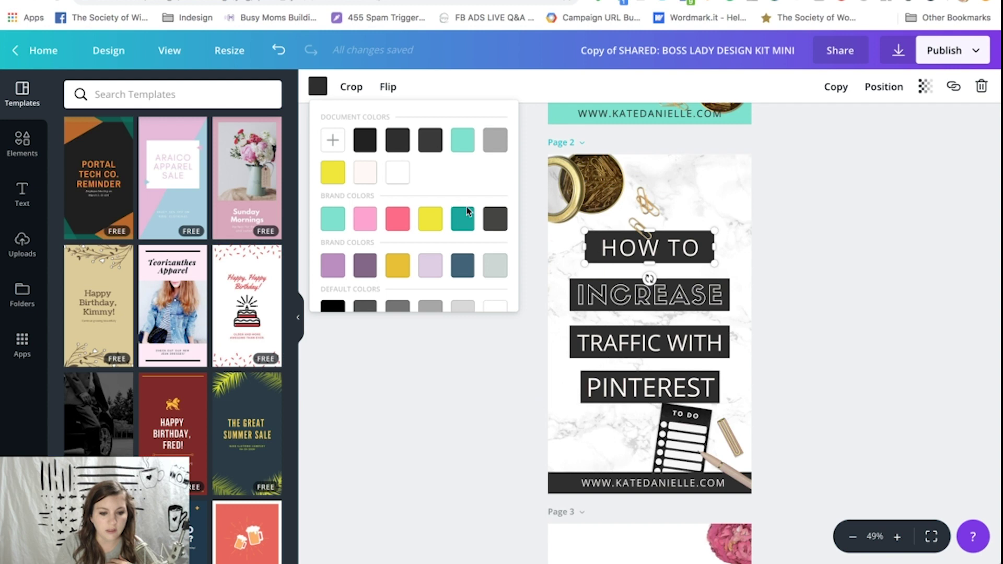
pyautogui.click(365, 218)
pyautogui.click(573, 310)
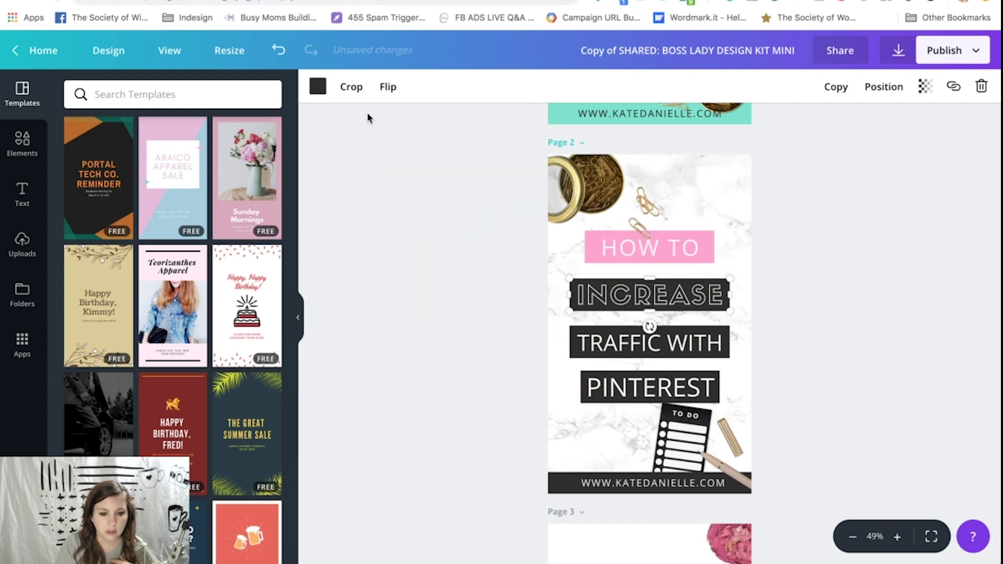
pyautogui.click(318, 86)
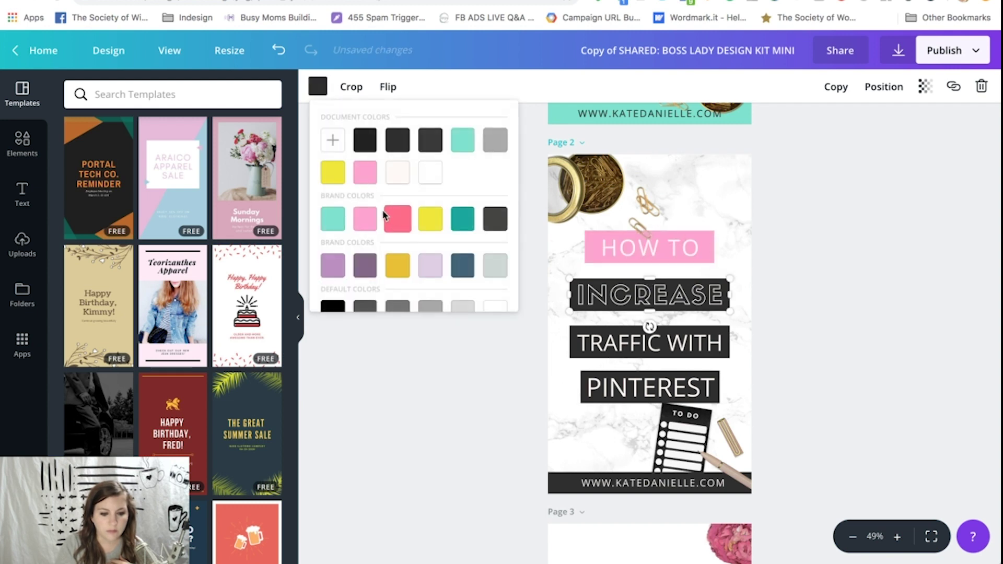
pyautogui.click(371, 214)
# Turn the box behind TRAFFIC WITH pink.
pyautogui.click(577, 351)
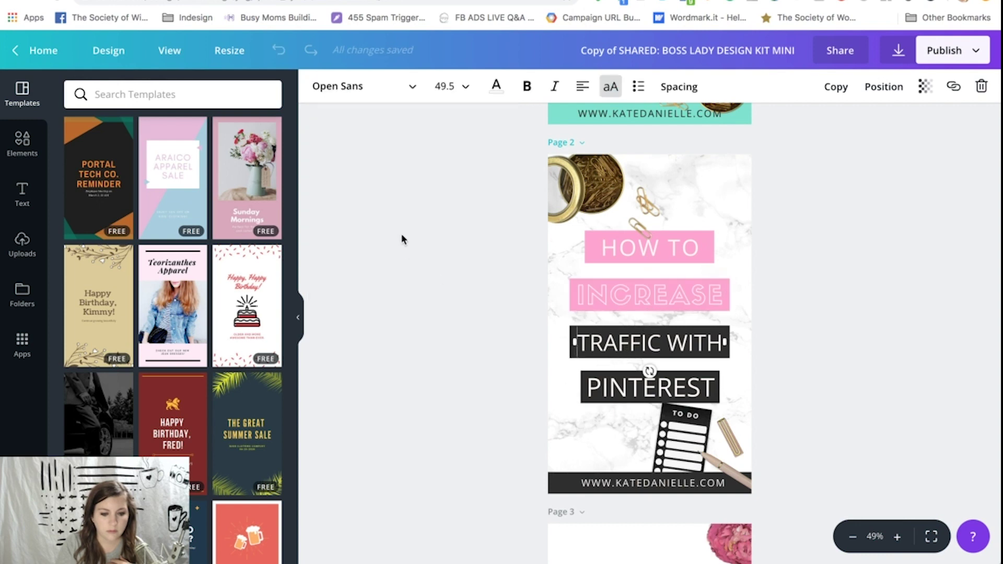
pyautogui.click(783, 344)
pyautogui.click(725, 337)
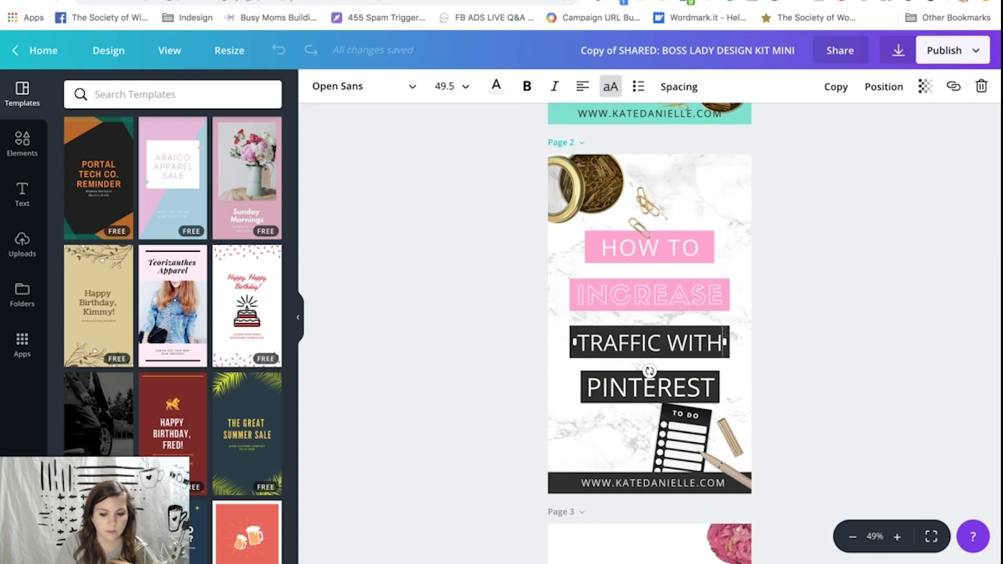
pyautogui.click(730, 333)
pyautogui.click(317, 87)
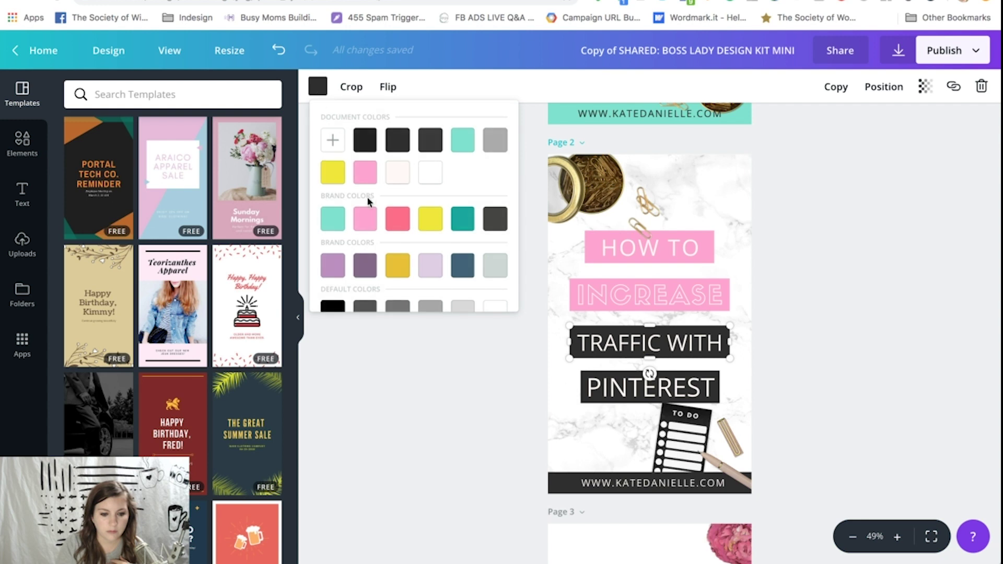
pyautogui.click(365, 219)
# Select the PINTEREST box on the second pin and bring up its colour choices.
pyautogui.click(585, 401)
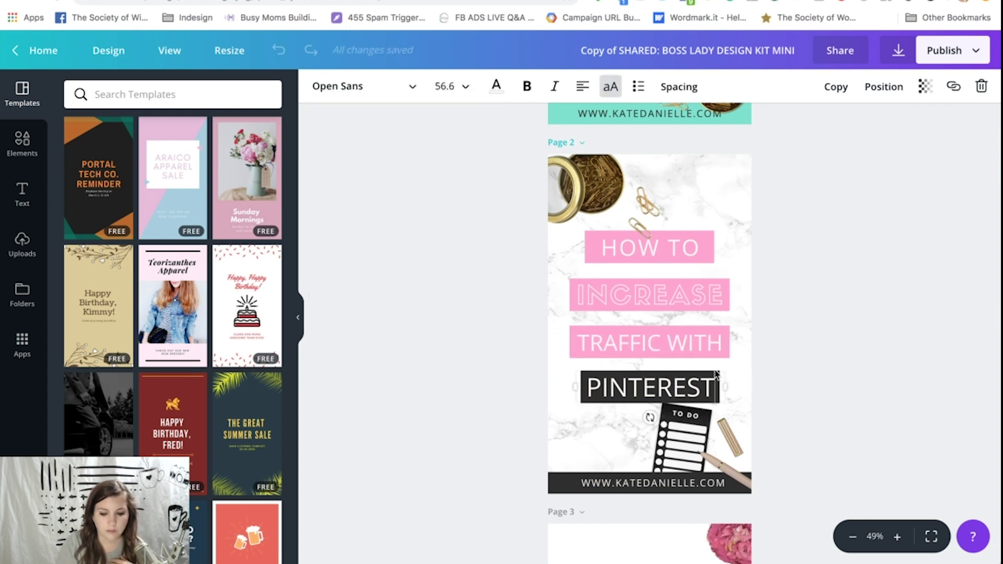
pyautogui.click(689, 426)
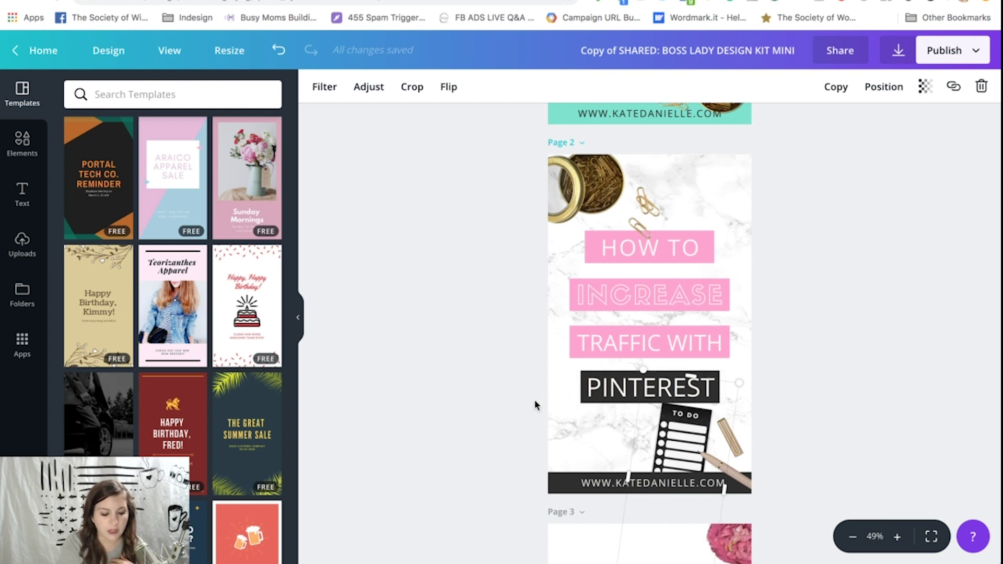
pyautogui.press('Tab')
pyautogui.press('Tab')
pyautogui.press('Tab')
pyautogui.press('Tab')
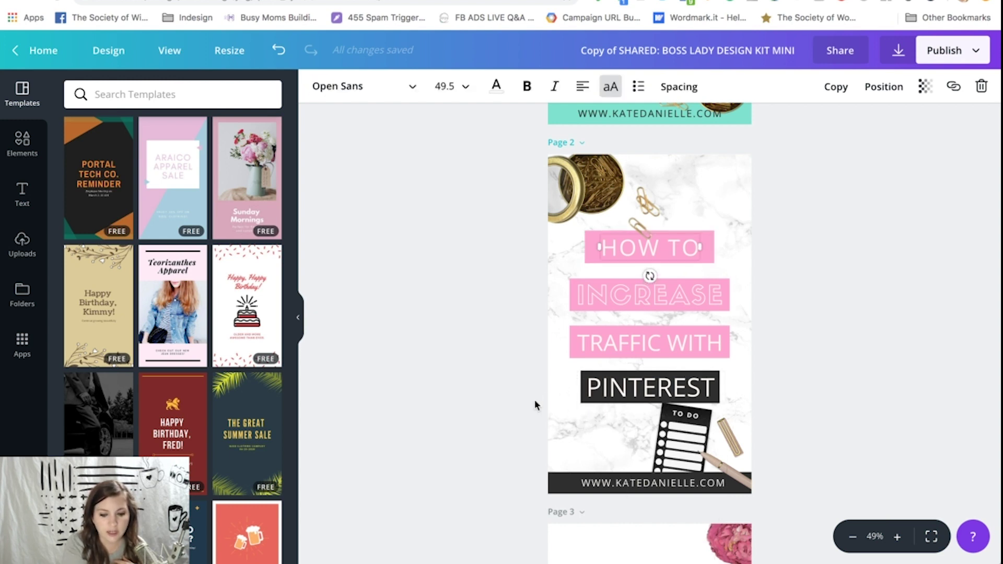
pyautogui.press('Tab')
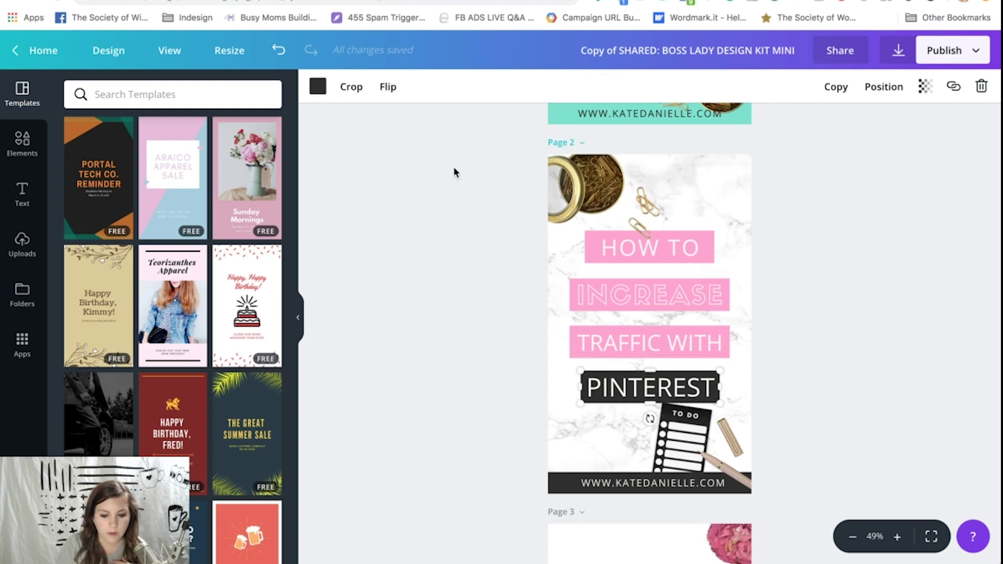
pyautogui.click(317, 86)
# Make the PINTEREST box pink and set INCREASE in the Tokyo outline font.
pyautogui.click(360, 171)
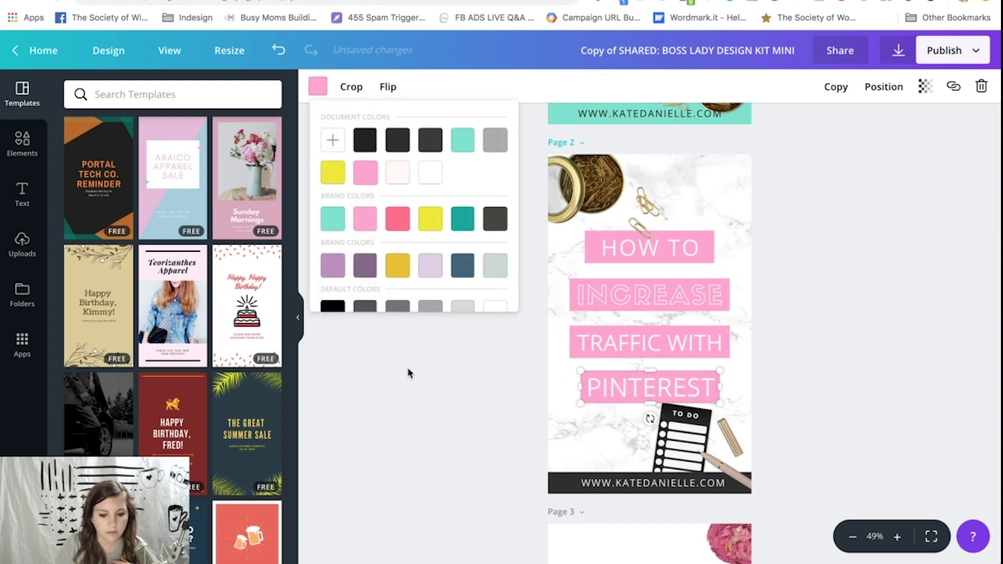
pyautogui.click(407, 377)
pyautogui.doubleClick(625, 312)
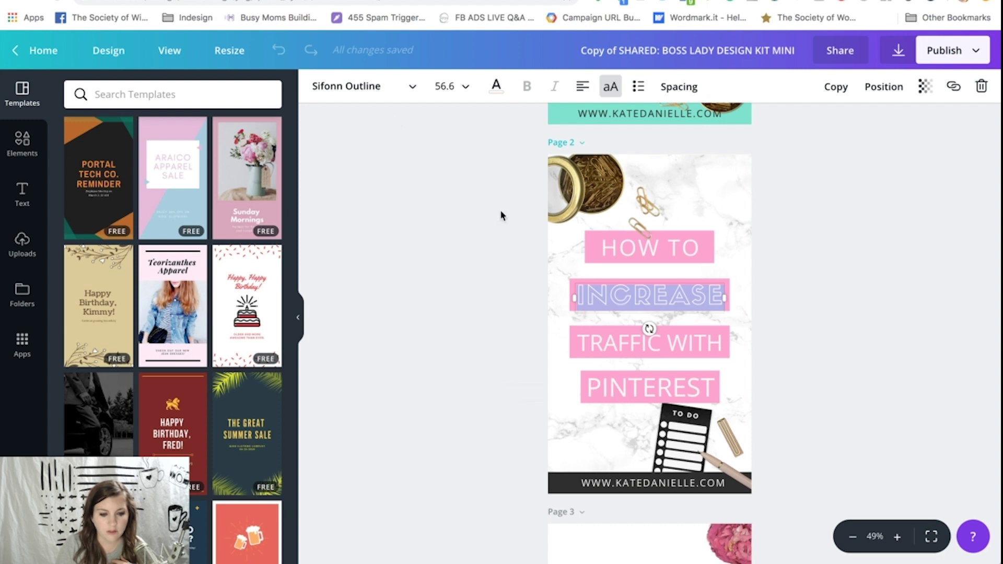
pyautogui.click(416, 85)
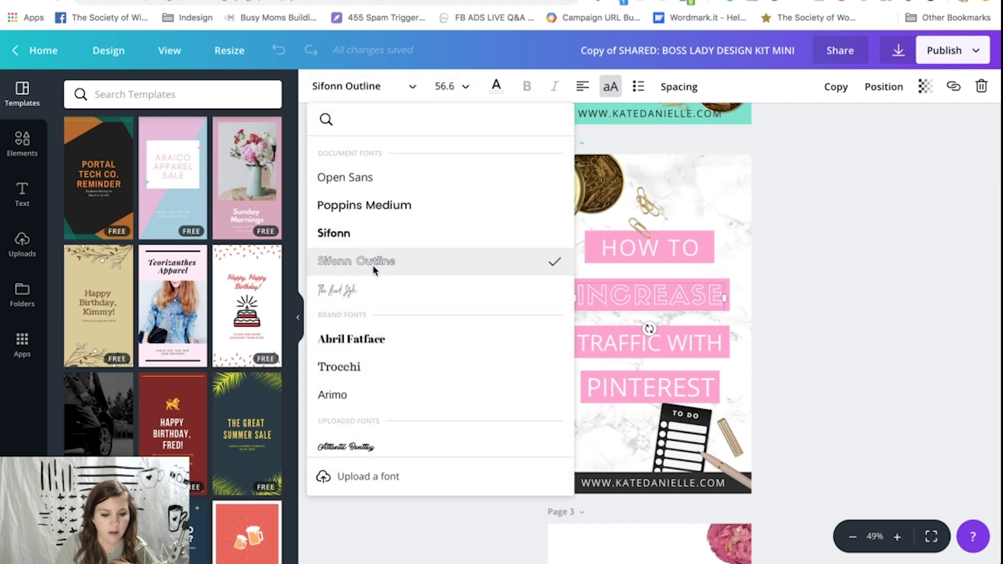
pyautogui.scroll(-3, 372, 265)
pyautogui.scroll(-10, 372, 270)
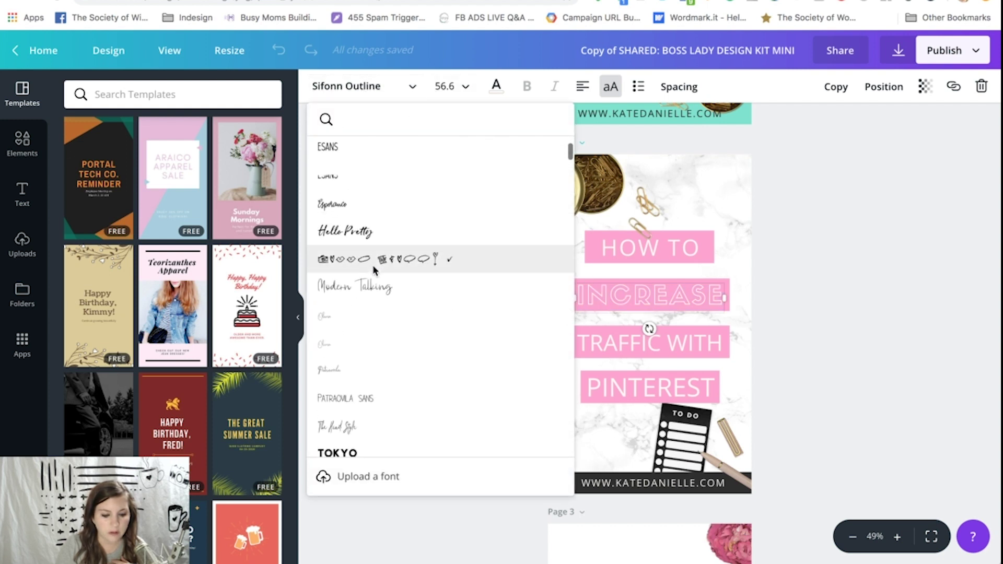
pyautogui.click(357, 318)
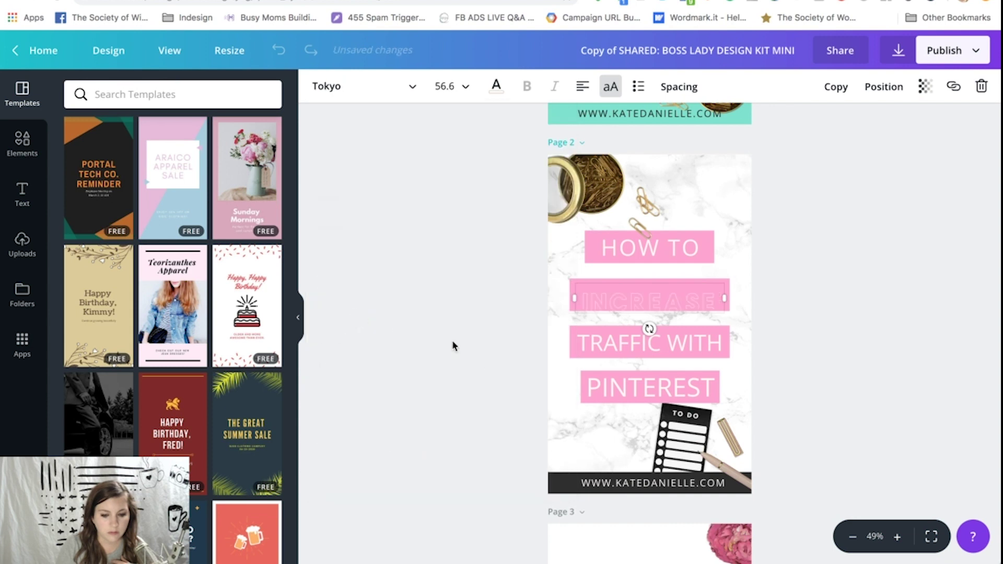
# Colour the INCREASE lettering dark grey.
pyautogui.click(686, 281)
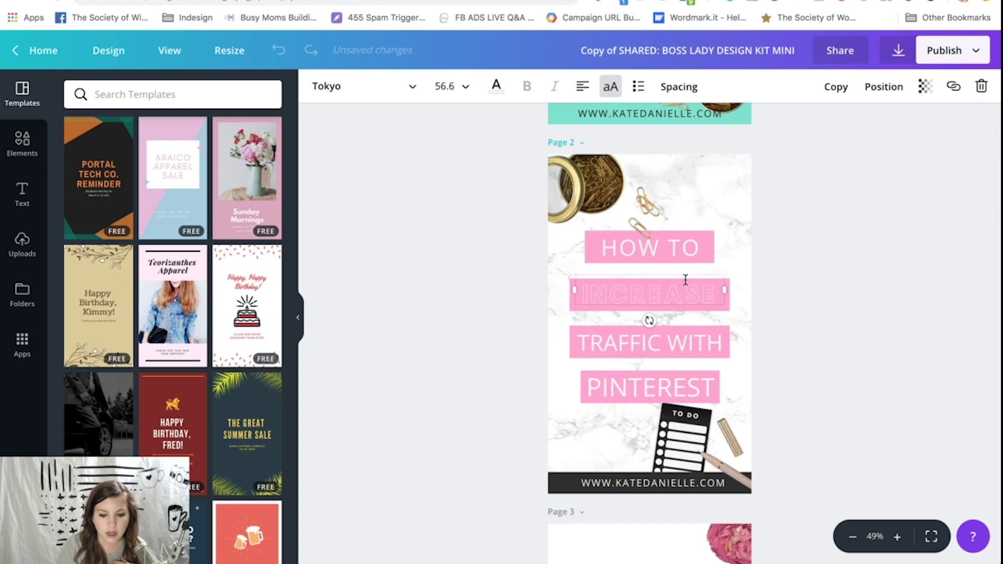
pyautogui.doubleClick(633, 295)
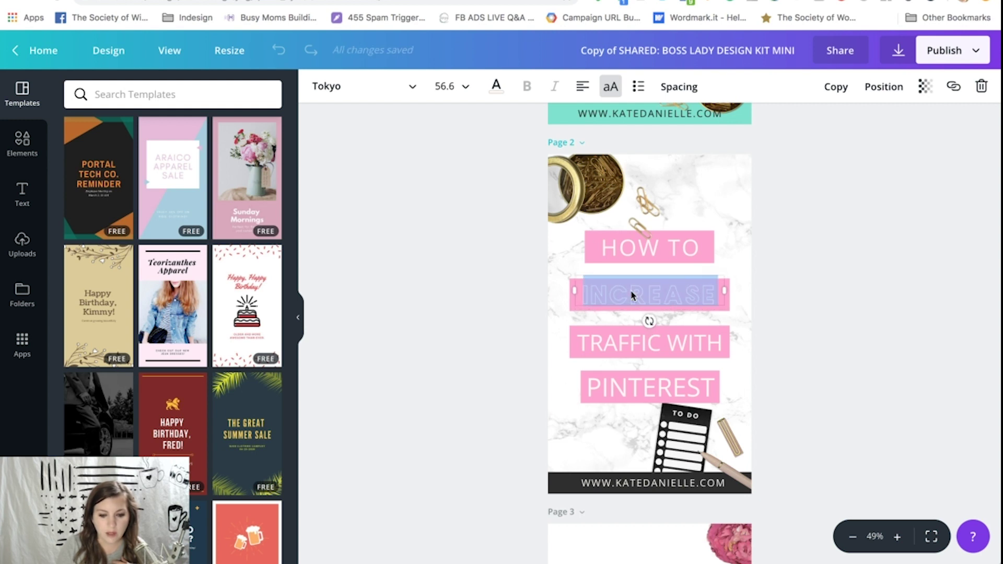
pyautogui.click(496, 86)
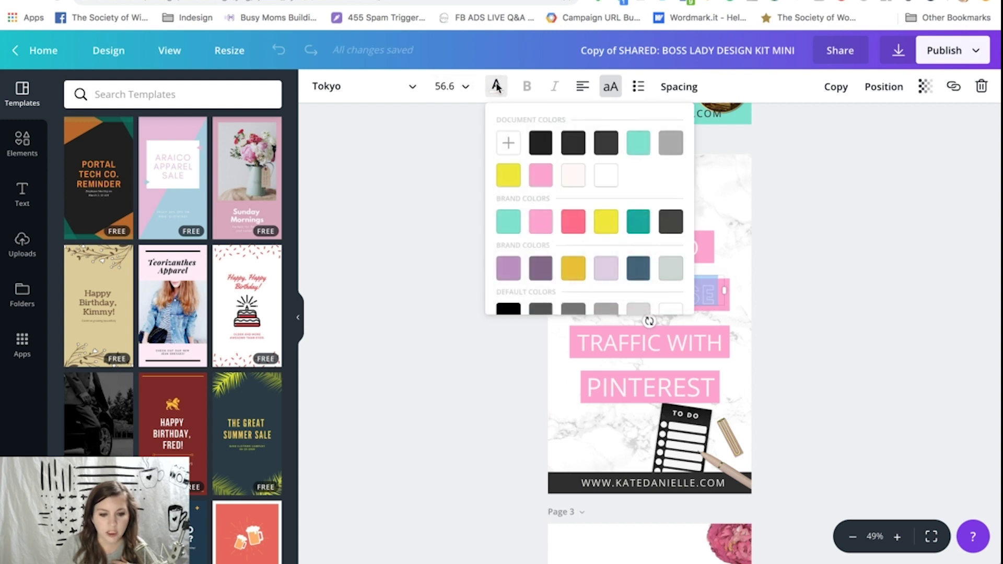
pyautogui.click(670, 222)
pyautogui.click(441, 394)
pyautogui.scroll(6, 825, 406)
# Replace page 2's marble background with the solid mint brand colour.
pyautogui.scroll(-8, 825, 412)
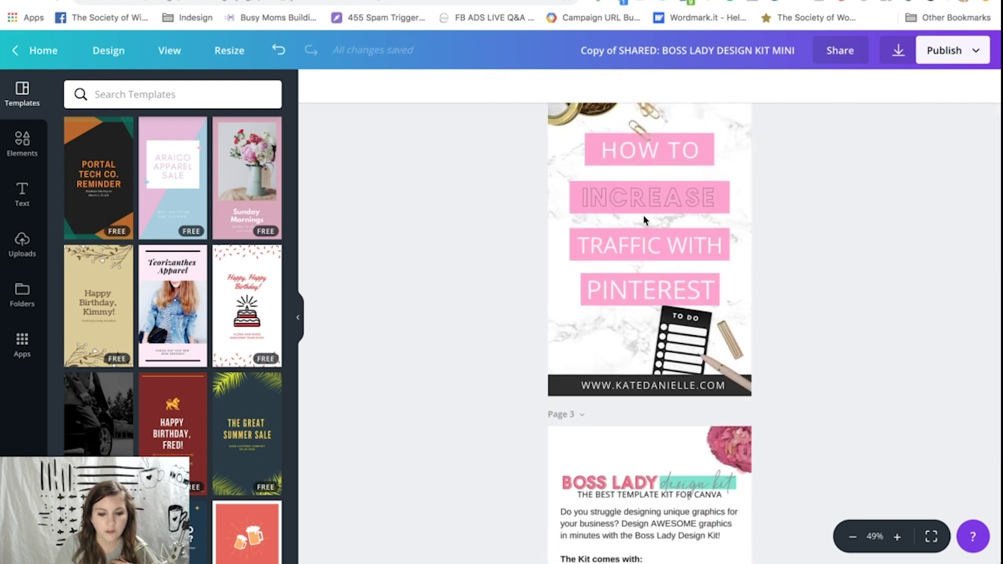
pyautogui.scroll(8, 840, 314)
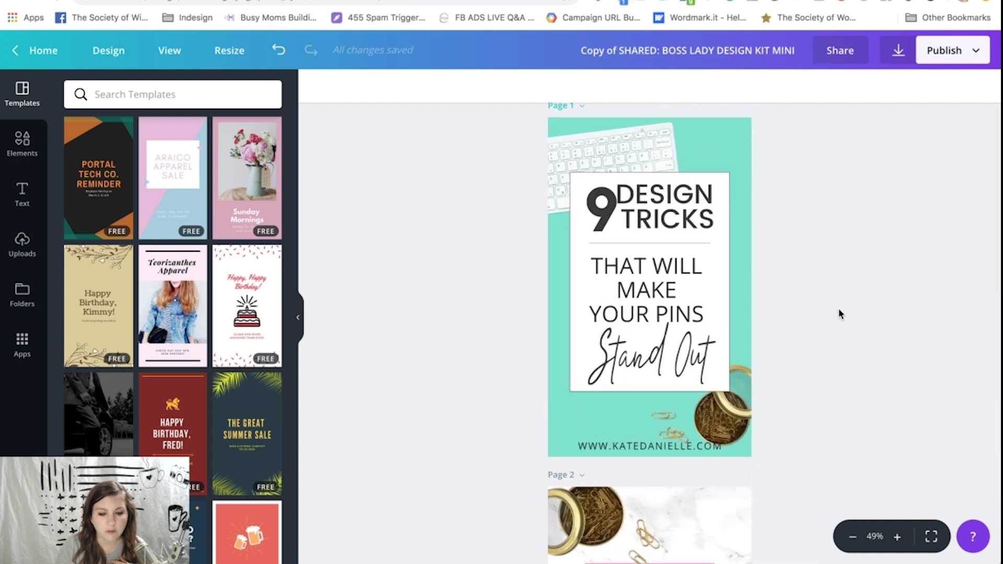
pyautogui.scroll(-4, 840, 314)
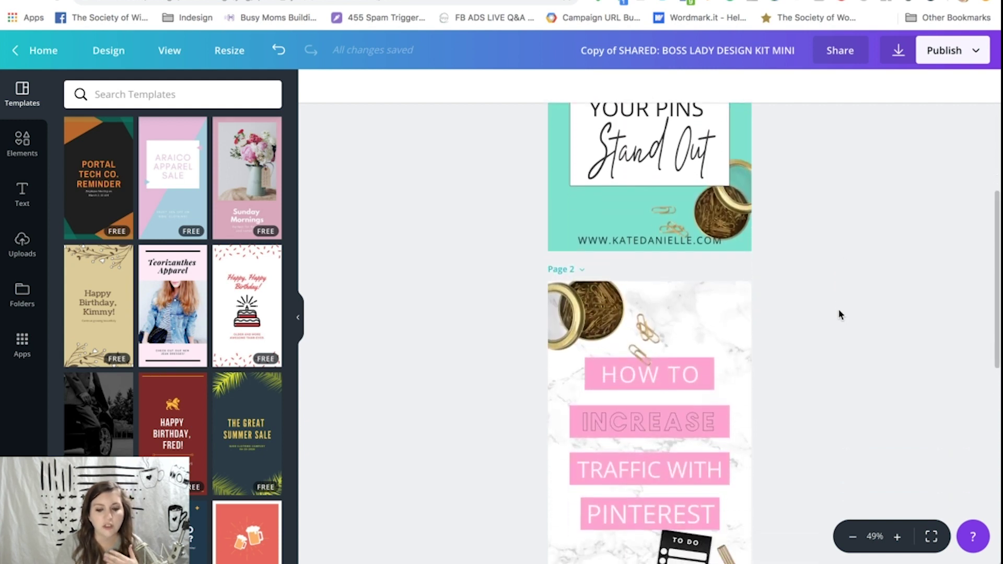
pyautogui.scroll(-3, 840, 314)
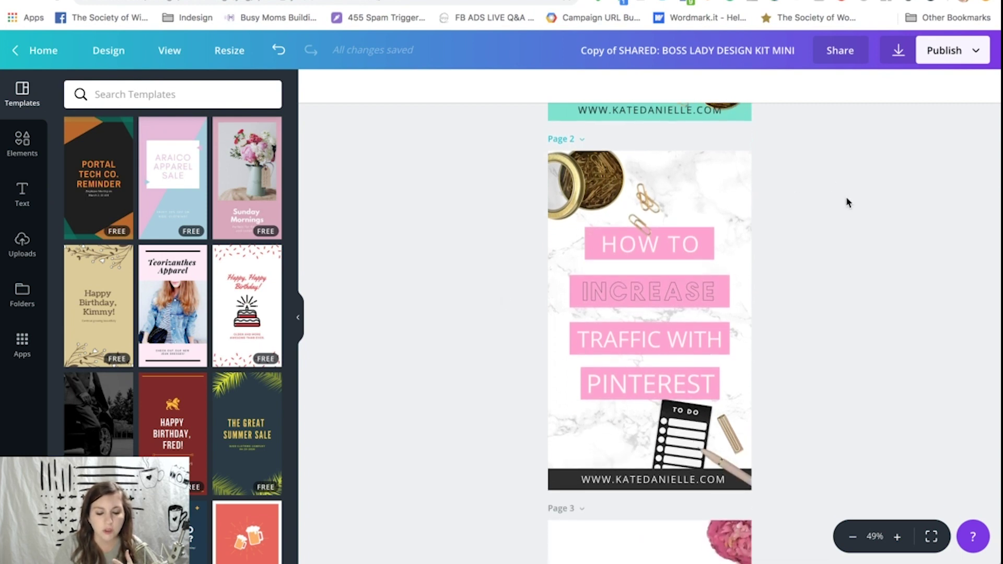
pyautogui.click(730, 181)
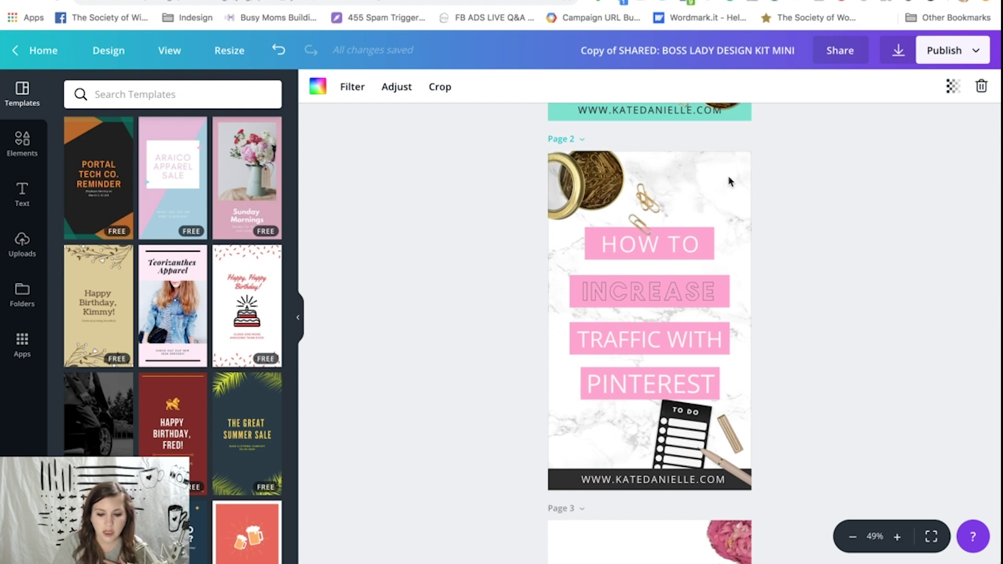
pyautogui.click(320, 87)
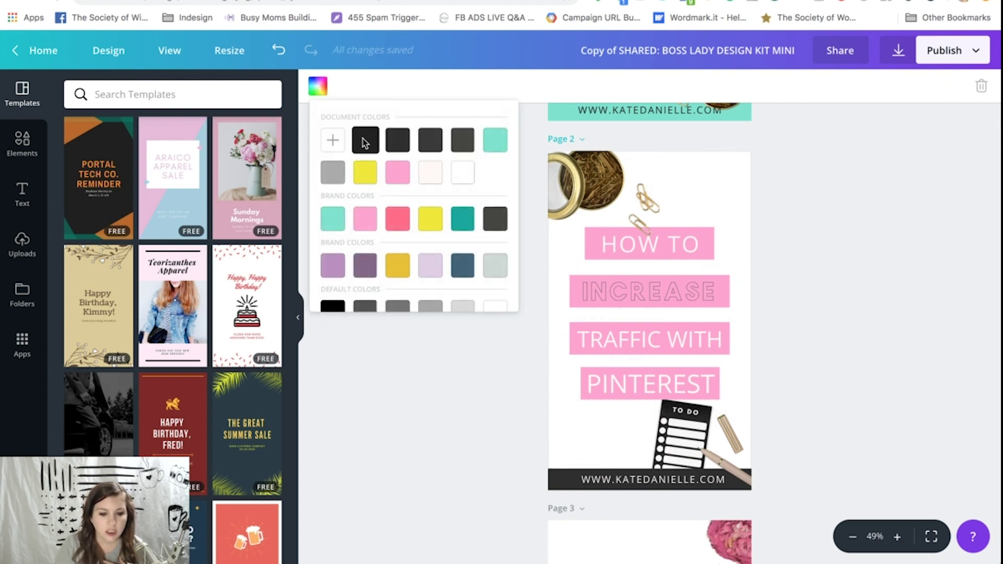
pyautogui.click(334, 218)
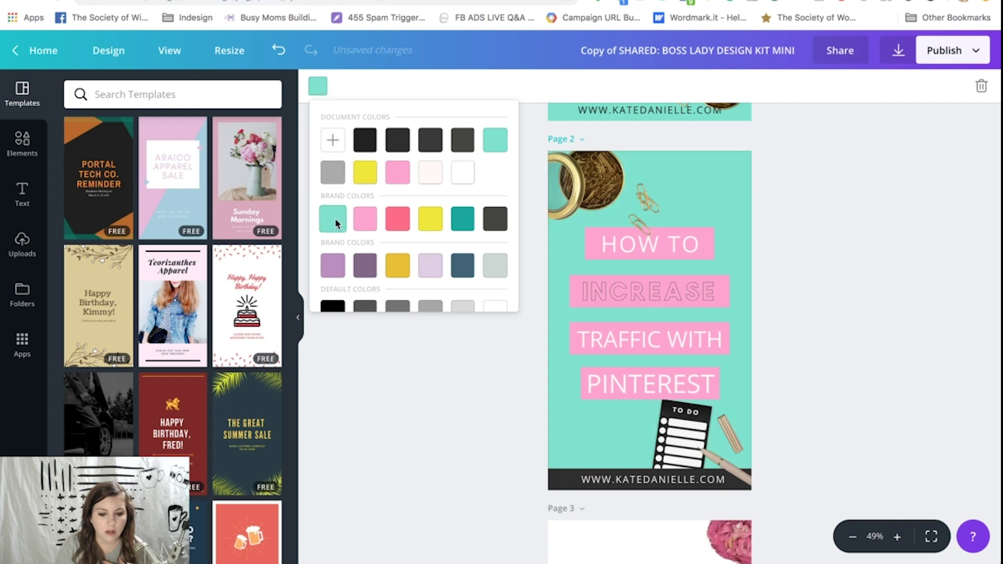
pyautogui.click(424, 381)
pyautogui.scroll(7, 424, 381)
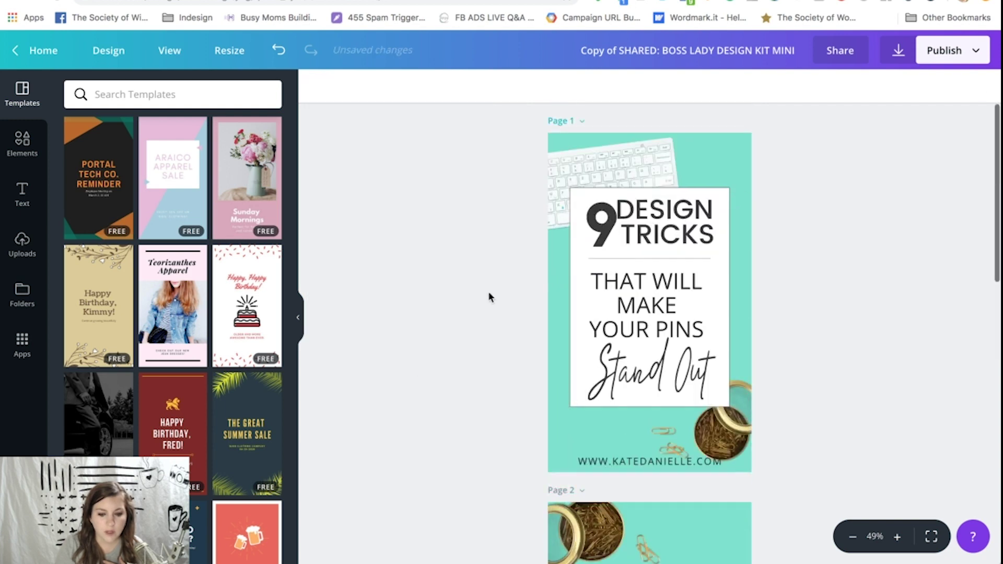
# Download the kit's graphics zip, BLDK Mini (1).zip, through the PDF guide's GRAPHICS link.
pyautogui.click(29, 255)
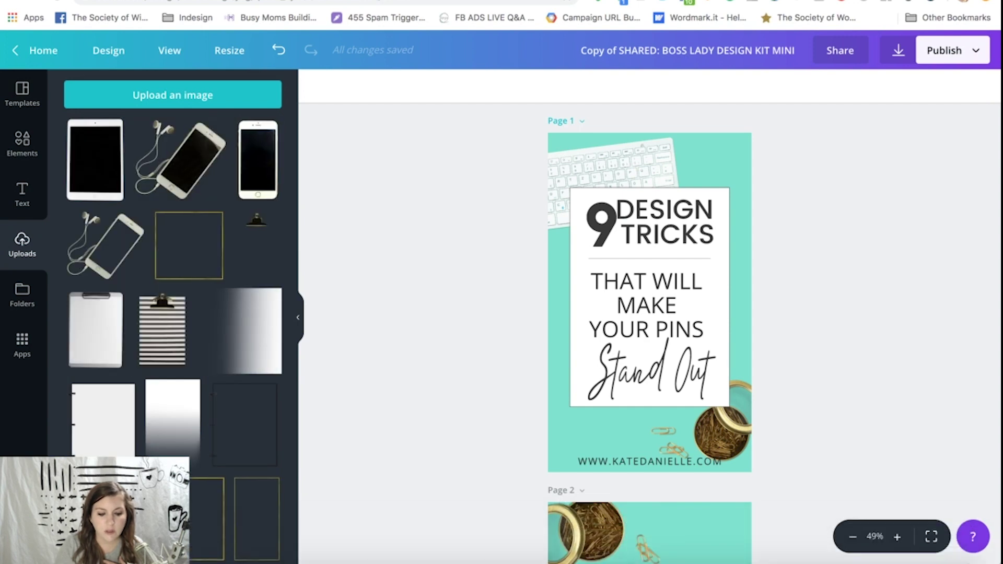
pyautogui.moveTo(694, 554)
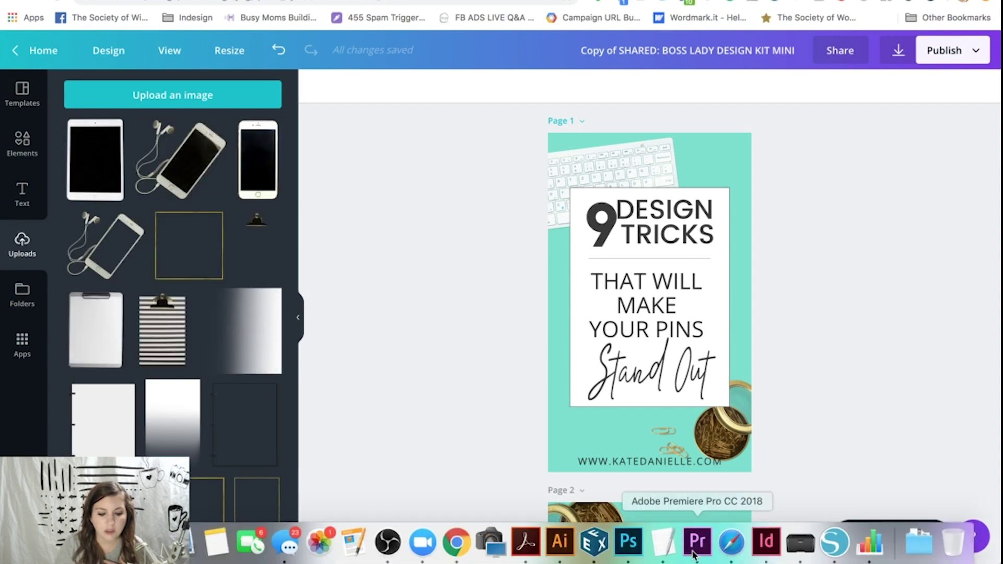
pyautogui.click(525, 544)
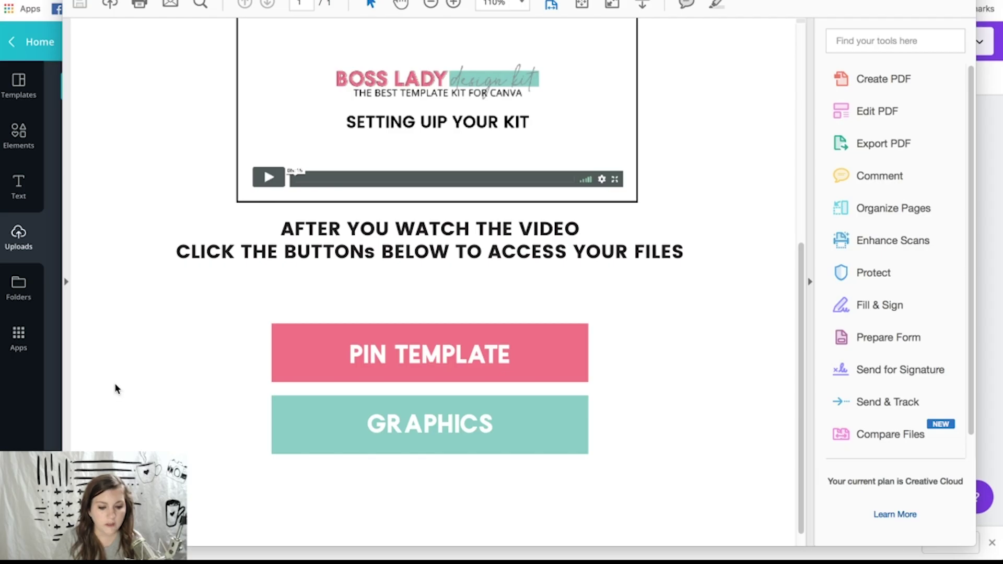
pyautogui.click(443, 432)
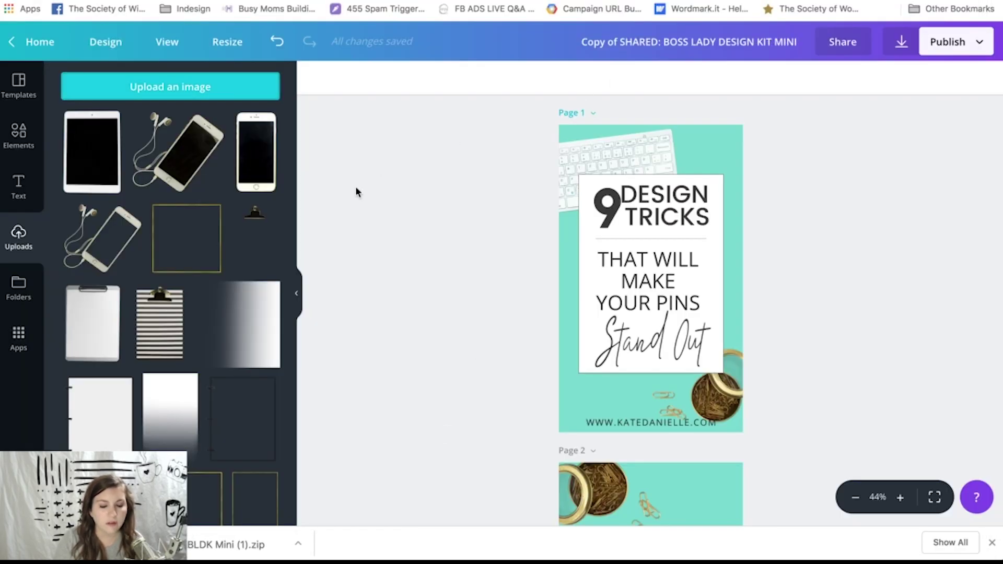
# Upload all six images from Downloads > BLDK Mini (2) into Canva's uploads.
pyautogui.click(145, 89)
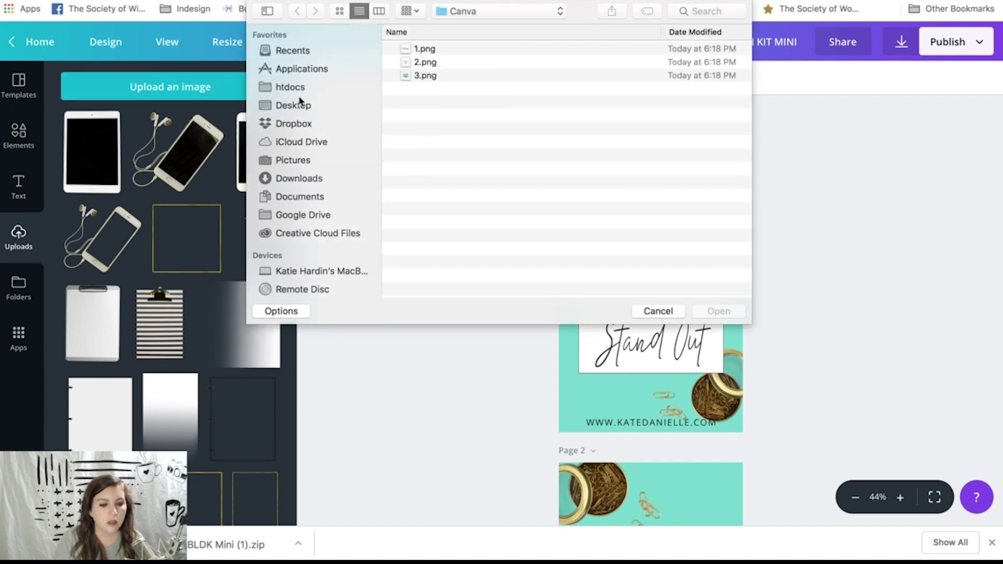
pyautogui.click(291, 180)
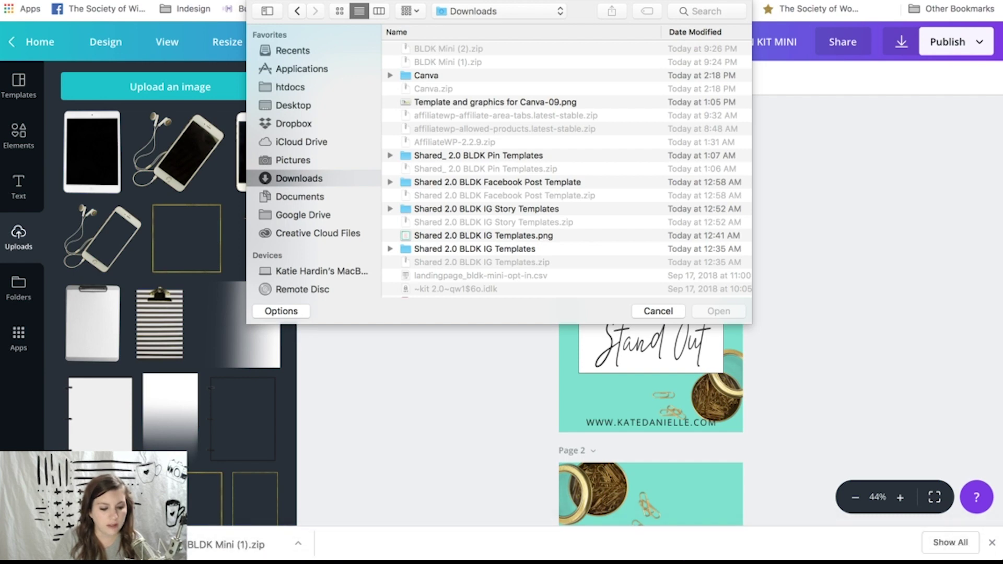
pyautogui.doubleClick(426, 76)
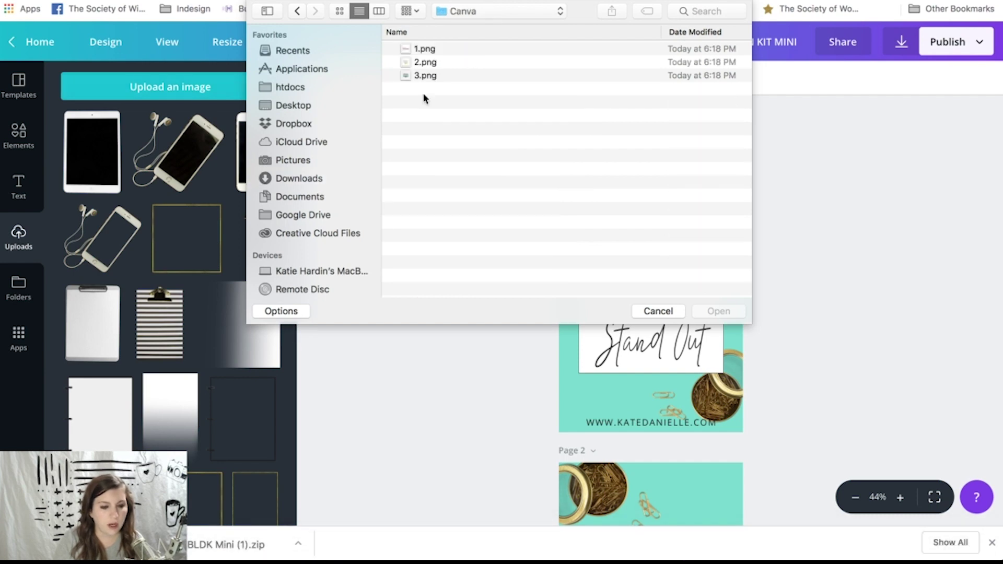
pyautogui.click(302, 180)
pyautogui.doubleClick(452, 49)
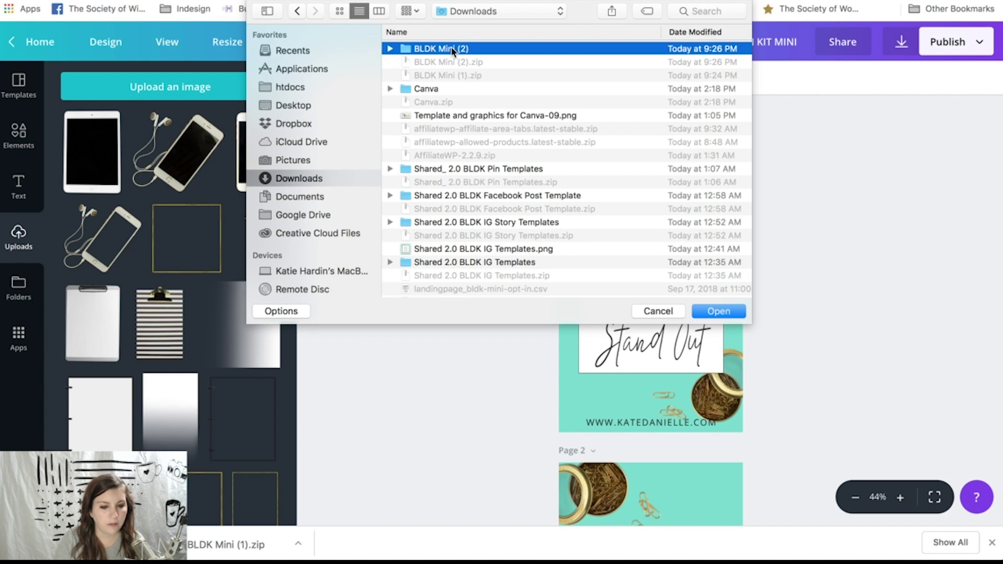
pyautogui.moveTo(481, 47); pyautogui.dragTo(499, 145)
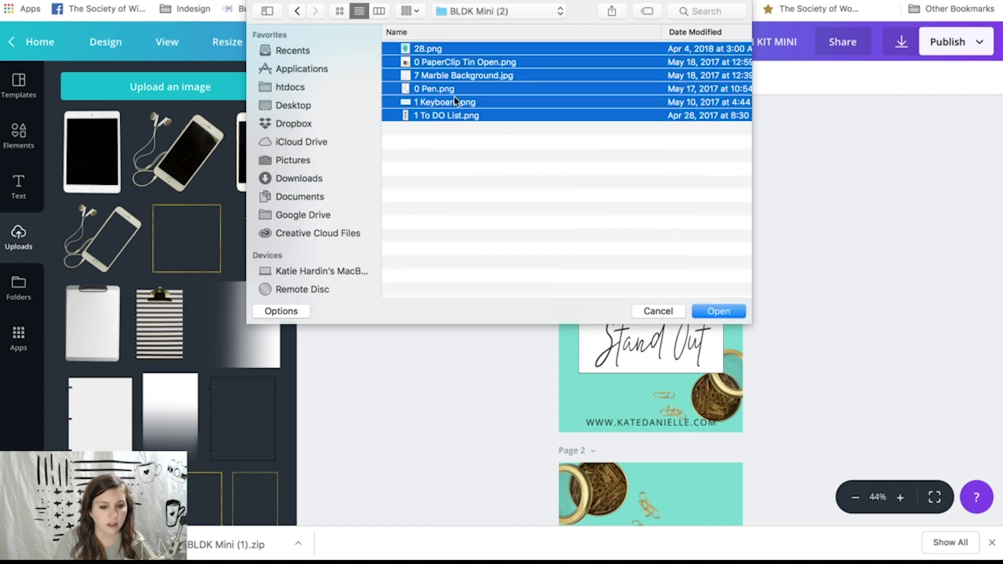
pyautogui.click(730, 314)
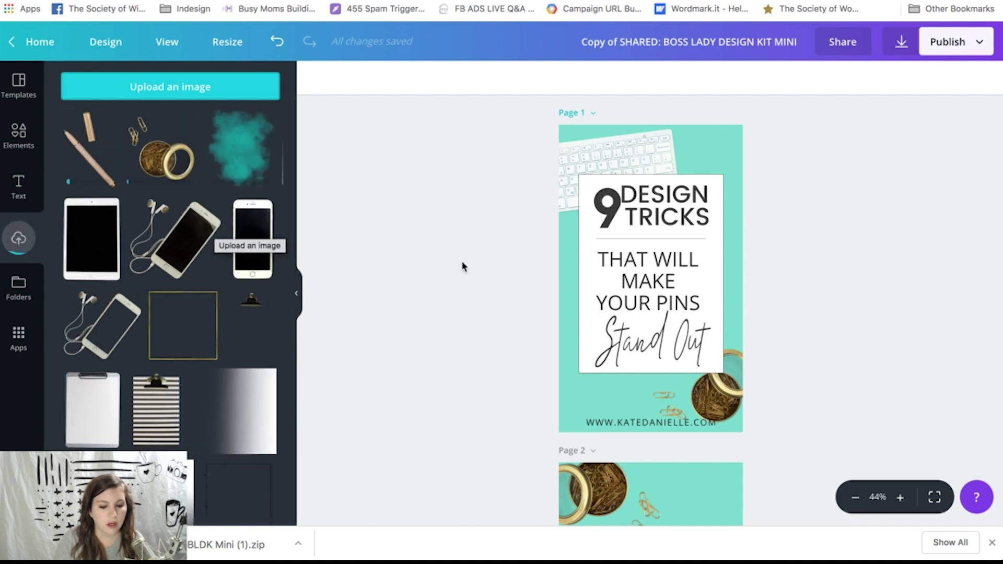
# Add the marble upload to page 1 and stretch it to fill the page.
pyautogui.scroll(-5, 462, 266)
pyautogui.scroll(5, 461, 267)
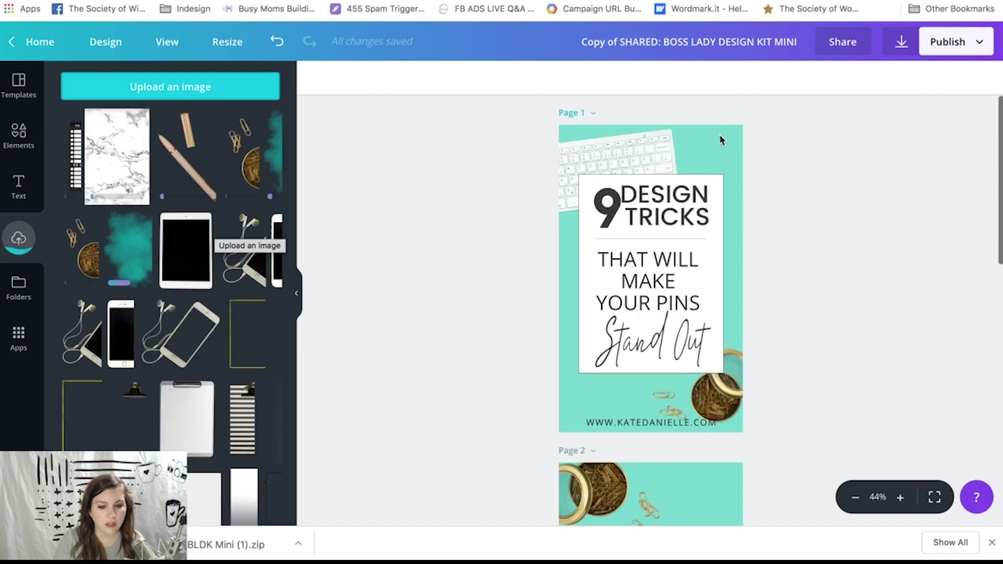
pyautogui.click(660, 149)
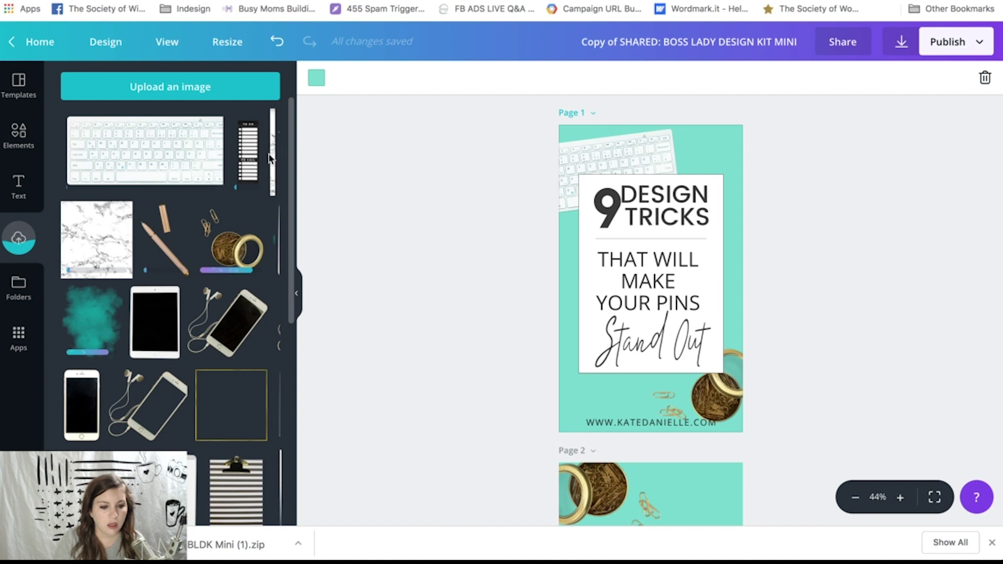
pyautogui.click(84, 230)
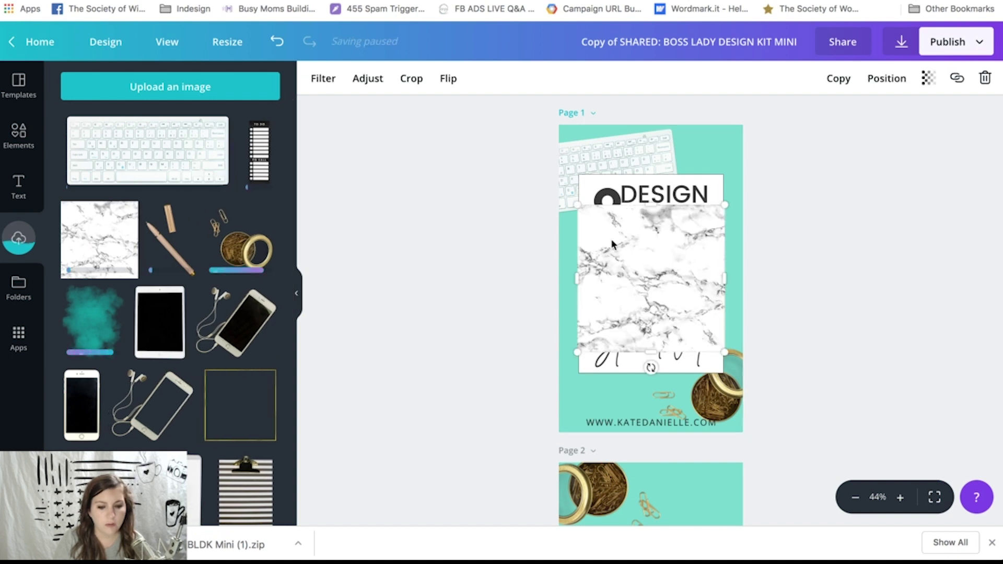
pyautogui.moveTo(578, 204); pyautogui.dragTo(507, 91)
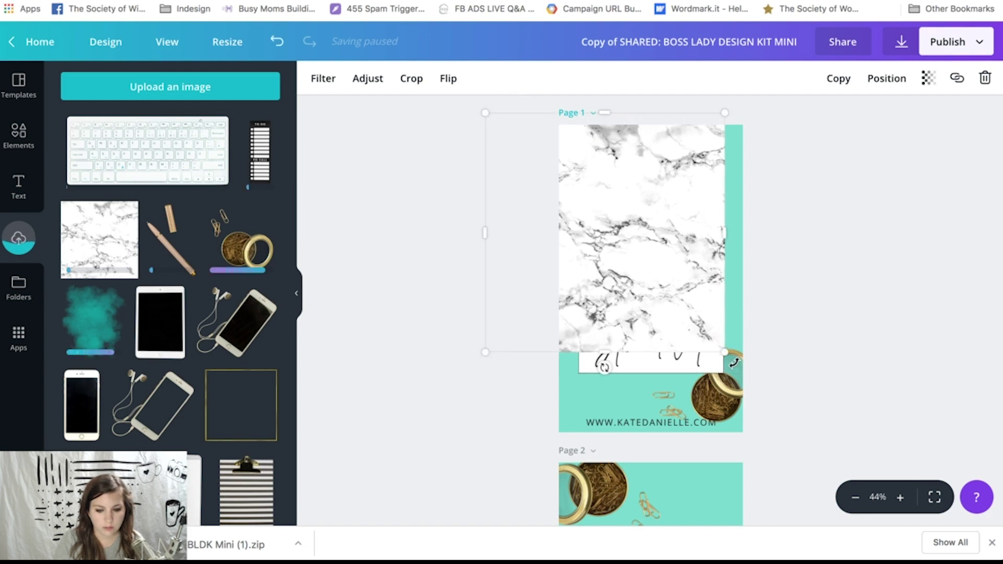
pyautogui.moveTo(786, 427); pyautogui.dragTo(795, 449)
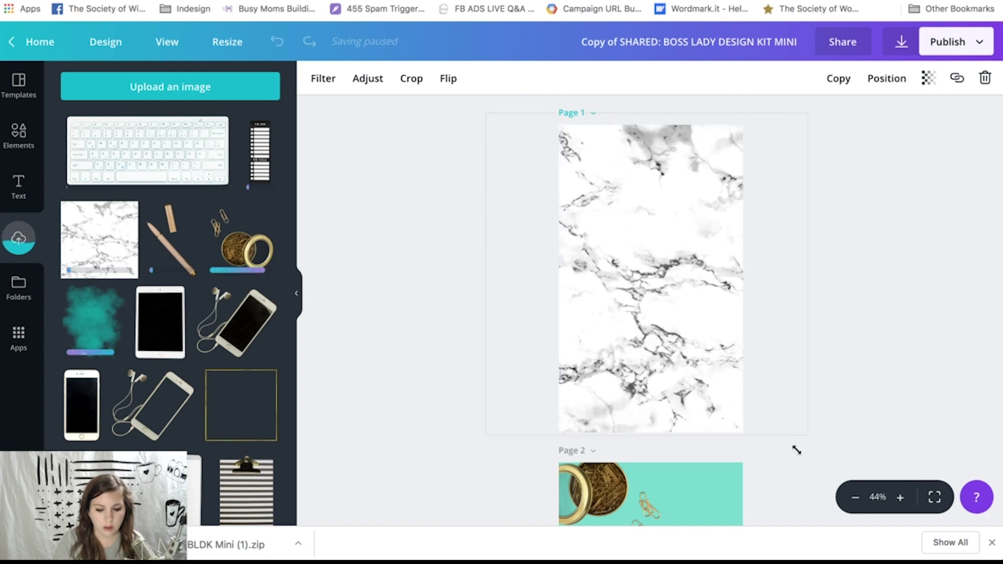
# Set the marble image's transparency to 60 and send it to the back.
pyautogui.click(934, 78)
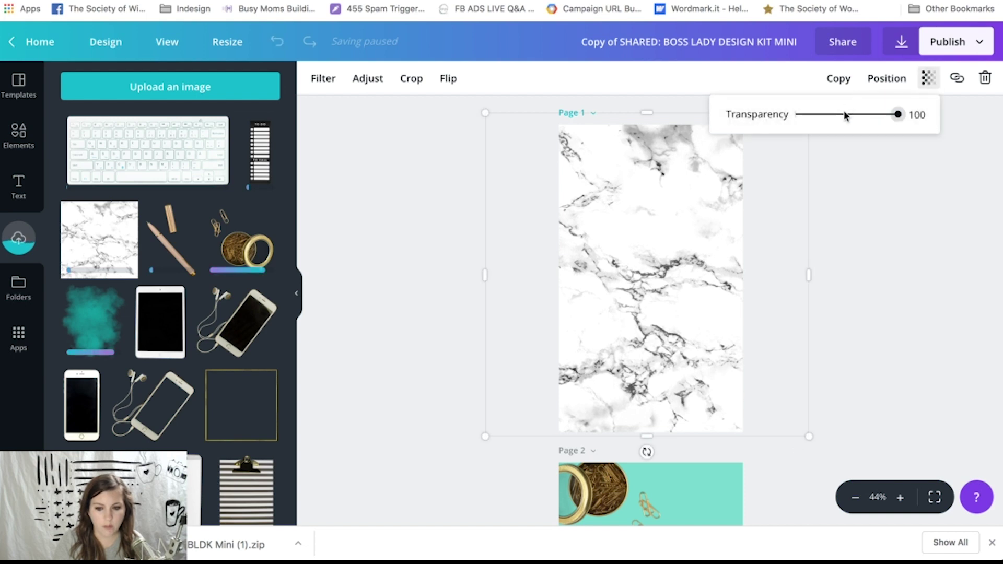
pyautogui.click(845, 115)
pyautogui.moveTo(847, 115); pyautogui.dragTo(857, 114)
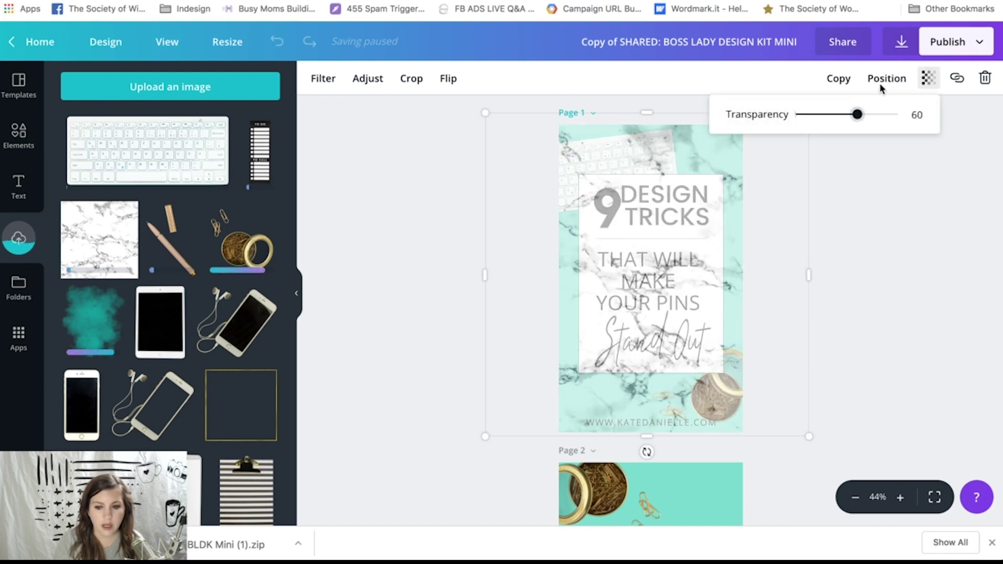
pyautogui.click(883, 83)
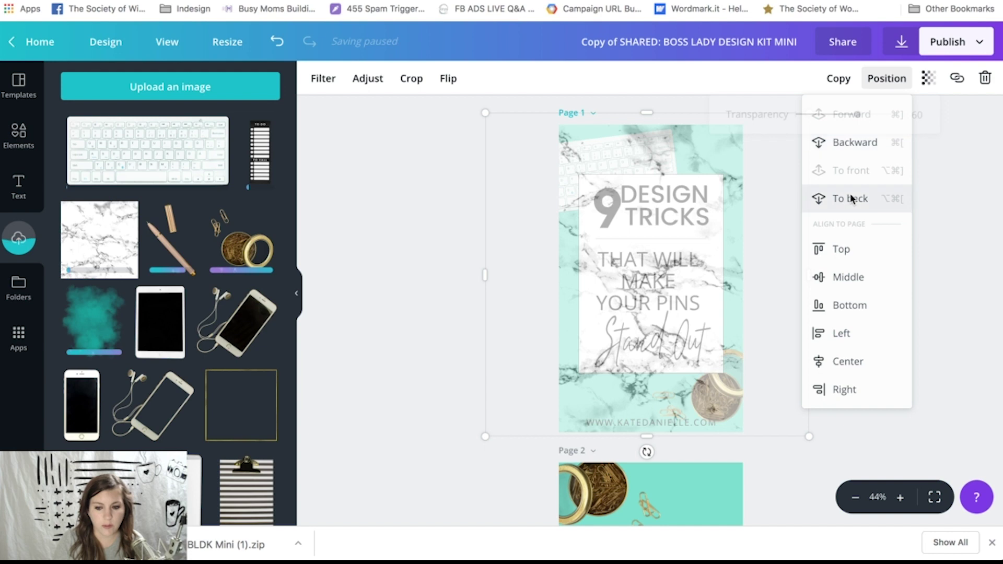
pyautogui.click(851, 198)
pyautogui.click(860, 144)
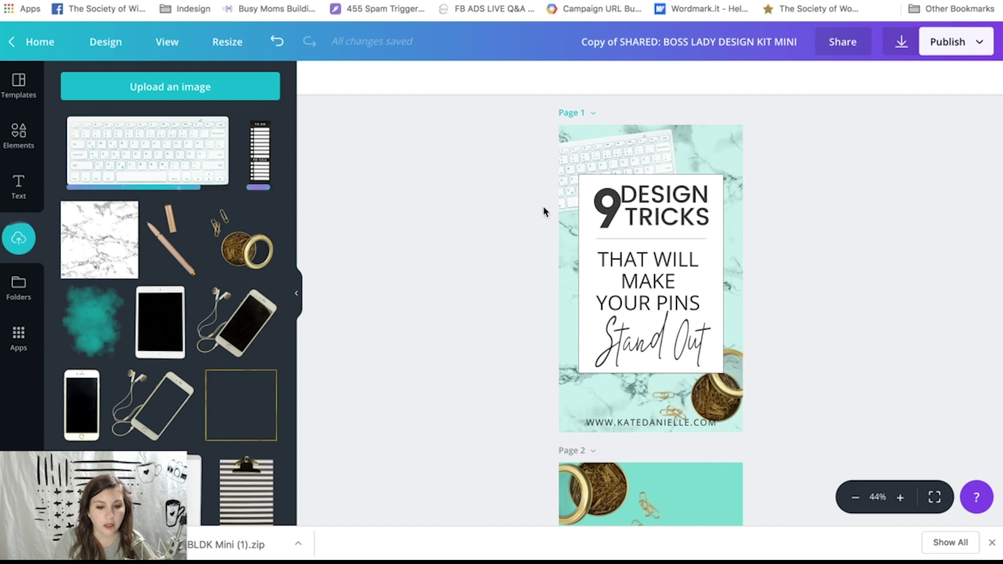
pyautogui.click(734, 145)
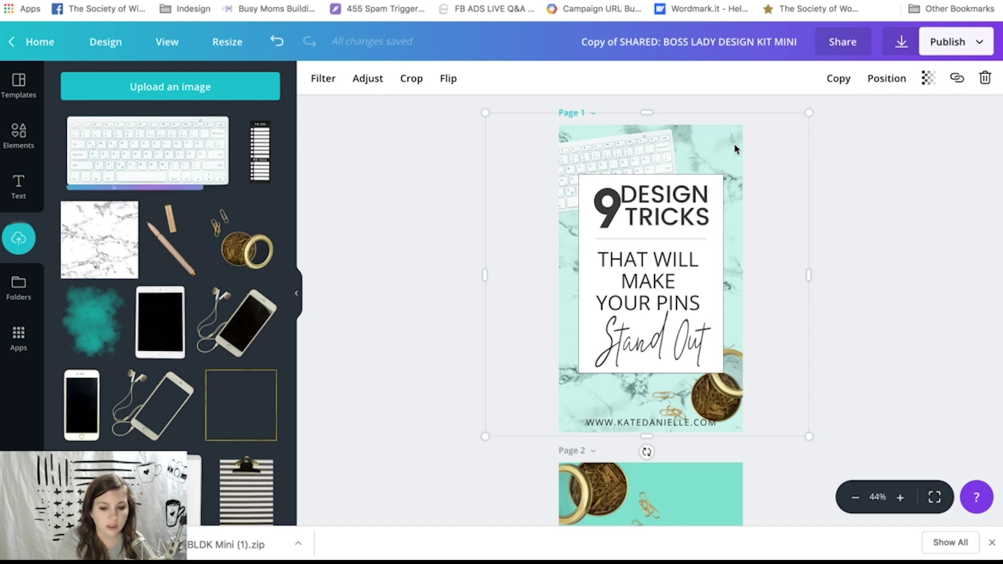
# Shift the marble background right and remove page 1's mint background colour.
pyautogui.click(772, 415)
pyautogui.moveTo(719, 148); pyautogui.dragTo(773, 184)
pyautogui.click(703, 131)
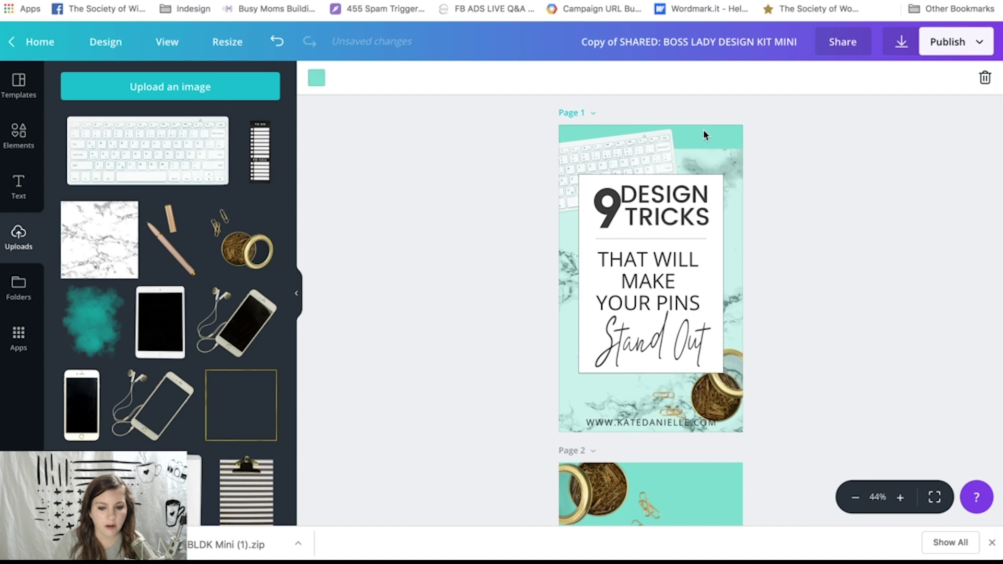
pyautogui.press('Delete')
# Delete the keyboard and paperclip images, and undo an added pen photo.
pyautogui.moveTo(727, 158); pyautogui.dragTo(599, 397)
pyautogui.press('Delete')
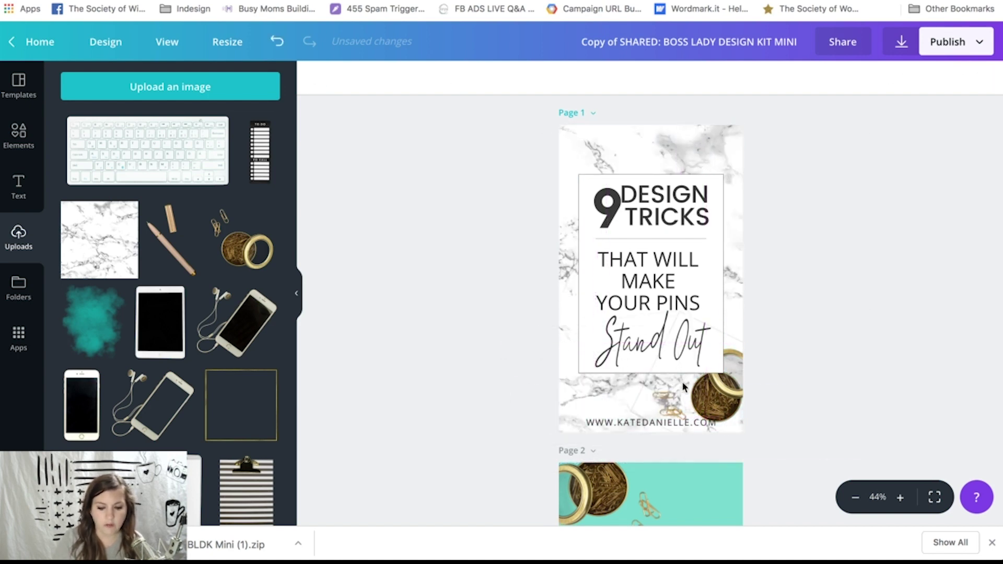
pyautogui.click(705, 392)
pyautogui.press('Delete')
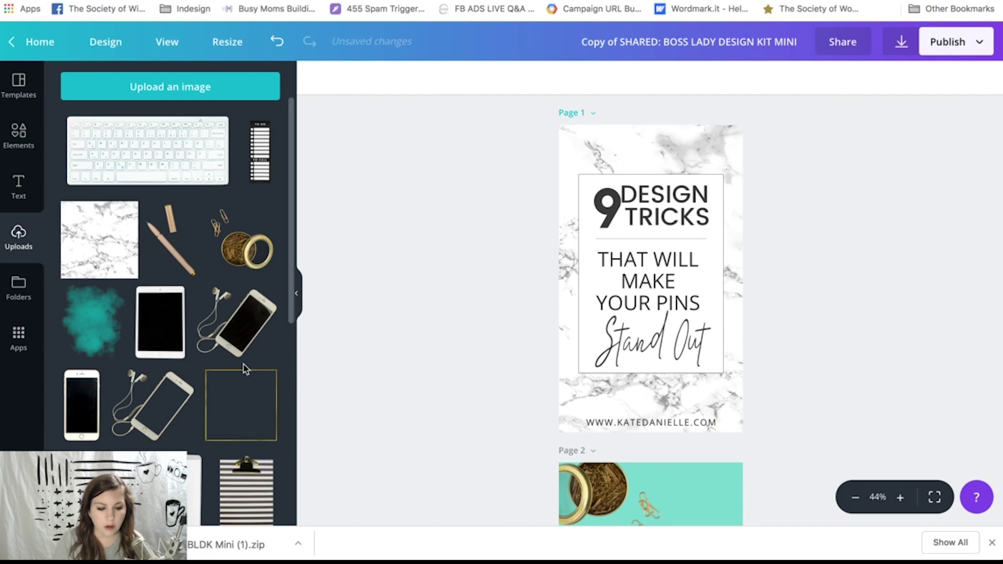
pyautogui.click(169, 239)
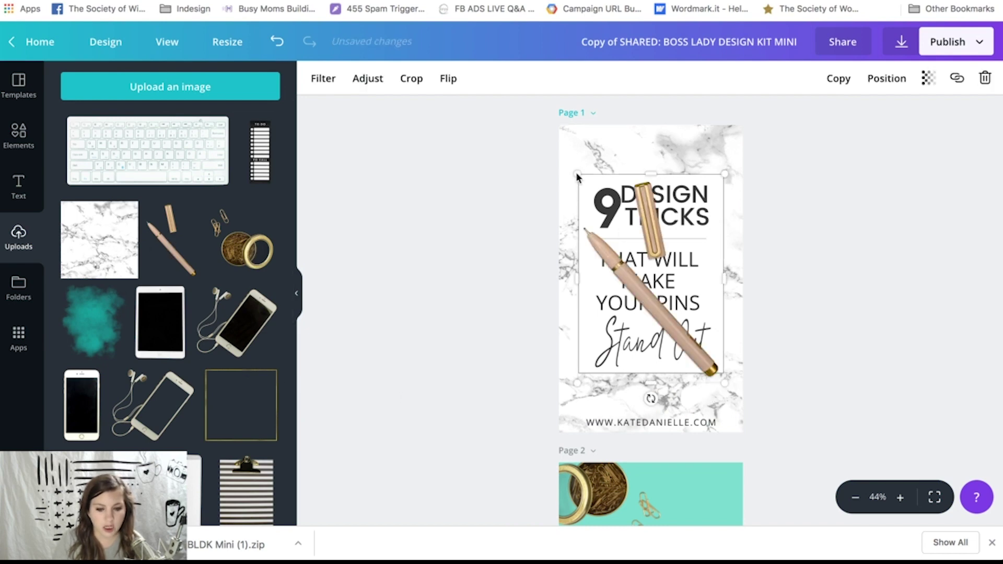
pyautogui.hotkey('ctrl', 'z')
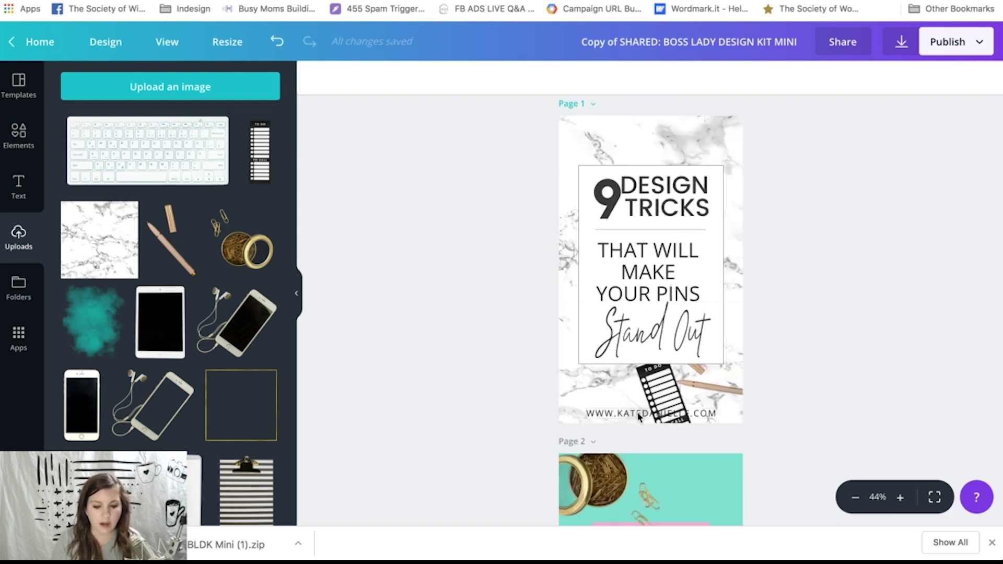
# Add a rectangle strip behind the URL, layered just above the to-do photo.
pyautogui.press('r')
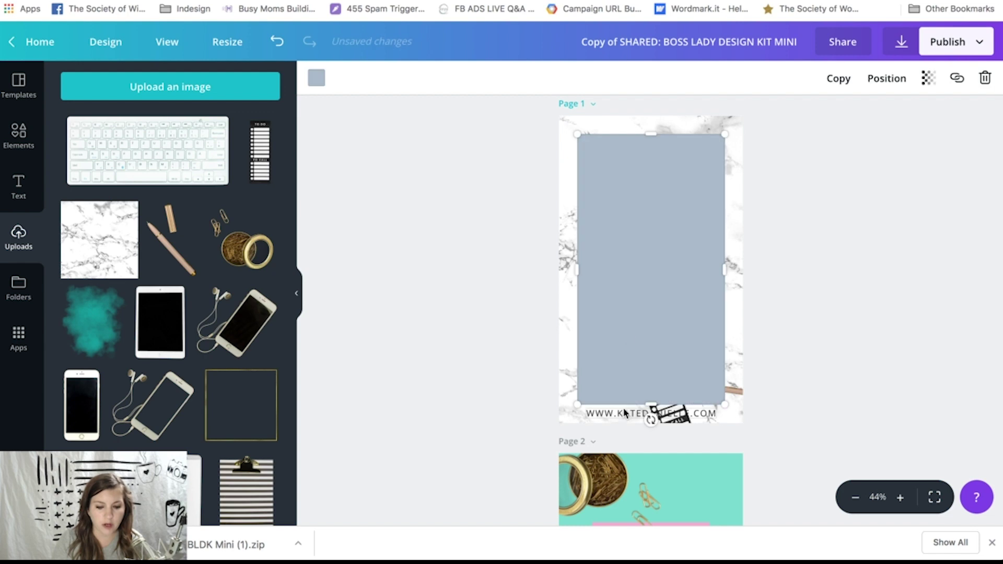
pyautogui.moveTo(654, 138); pyautogui.dragTo(609, 416)
pyautogui.click(866, 79)
pyautogui.click(851, 143)
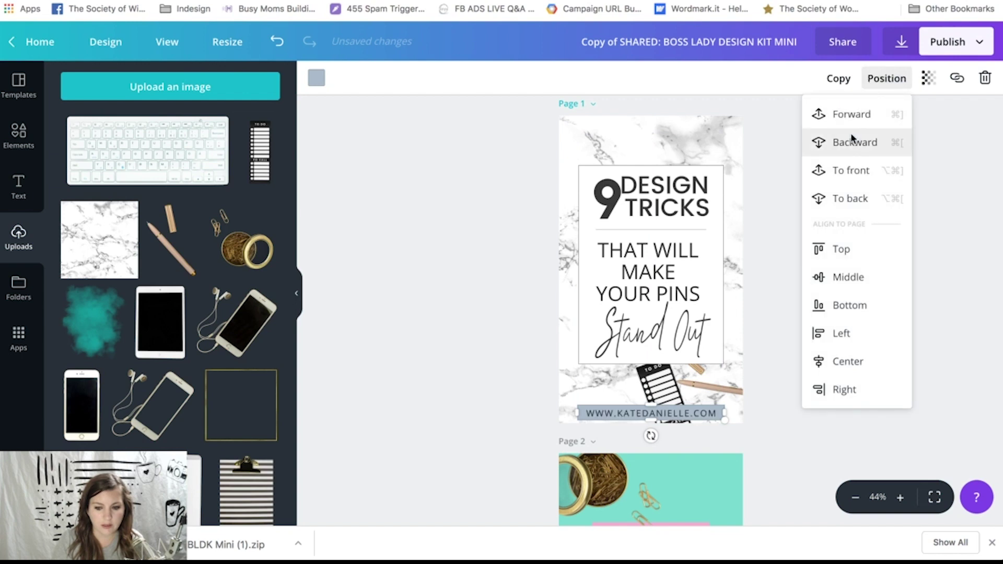
pyautogui.click(851, 143)
pyautogui.click(845, 119)
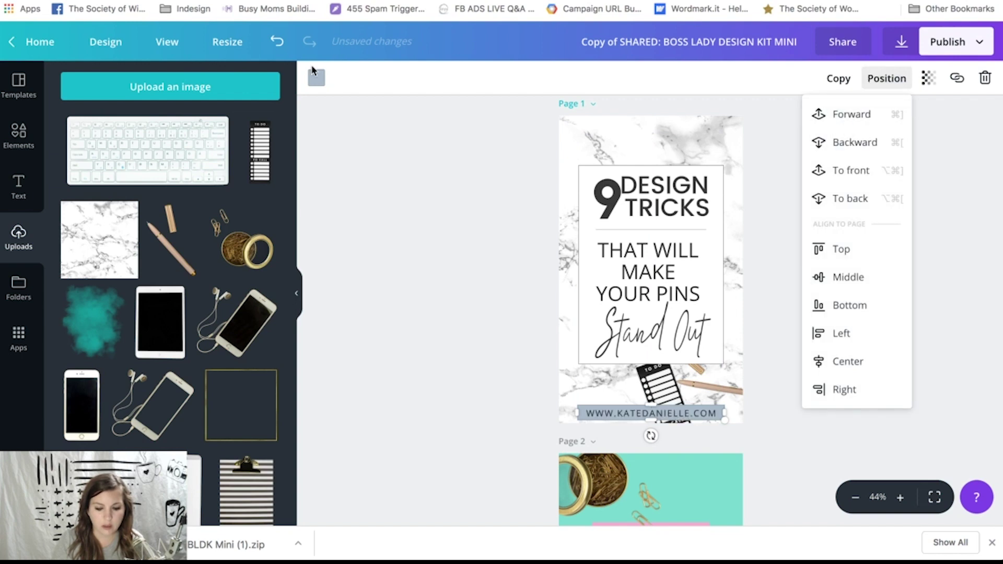
# Colour the URL strip pink.
pyautogui.click(316, 77)
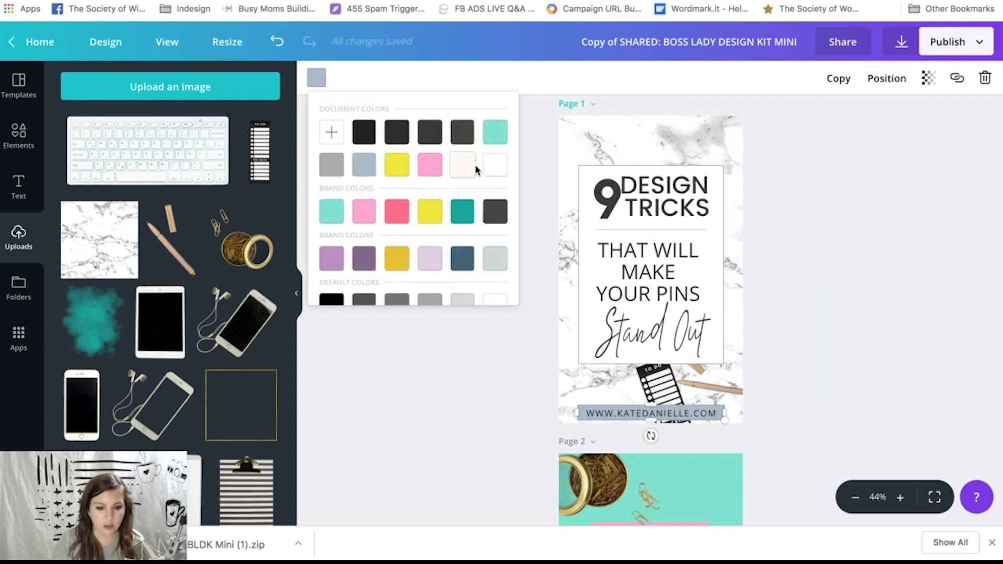
pyautogui.click(489, 166)
pyautogui.click(478, 416)
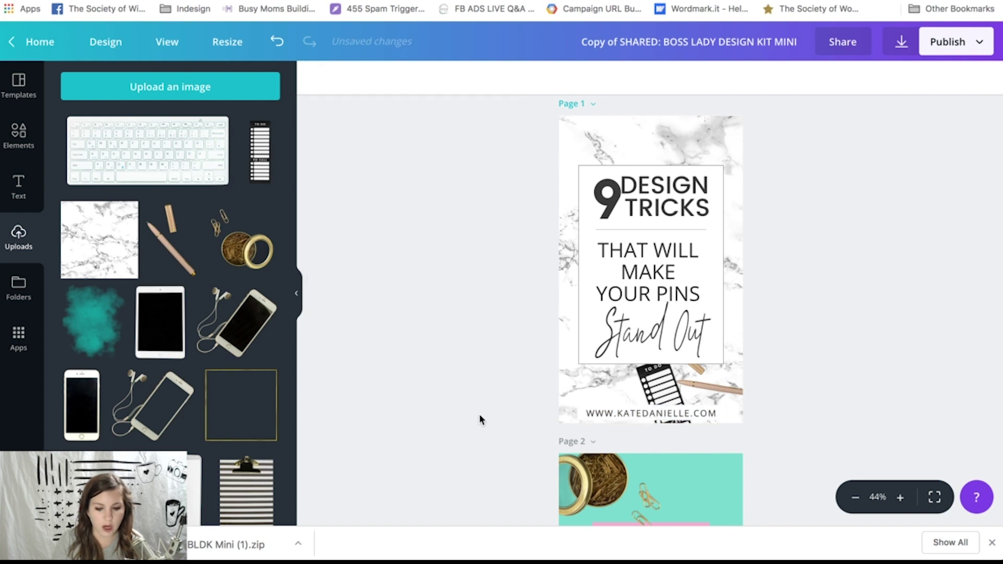
pyautogui.click(584, 413)
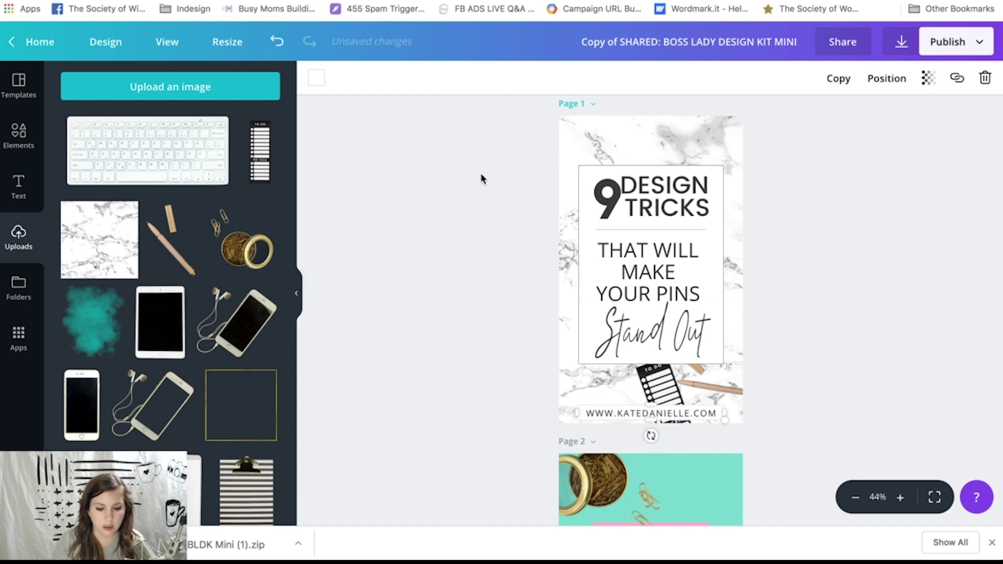
pyautogui.click(324, 82)
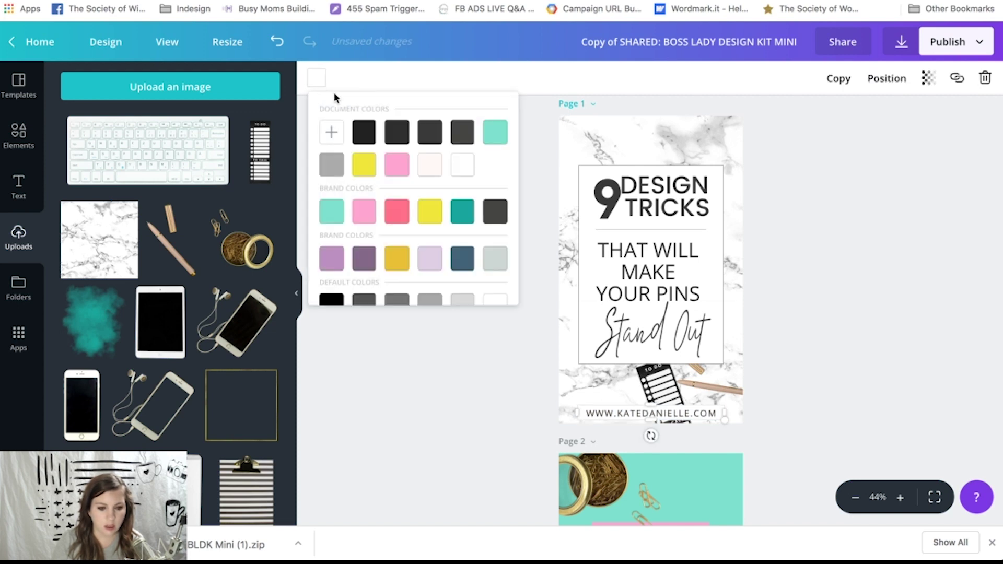
pyautogui.click(396, 210)
# Make the white title box mint.
pyautogui.click(588, 177)
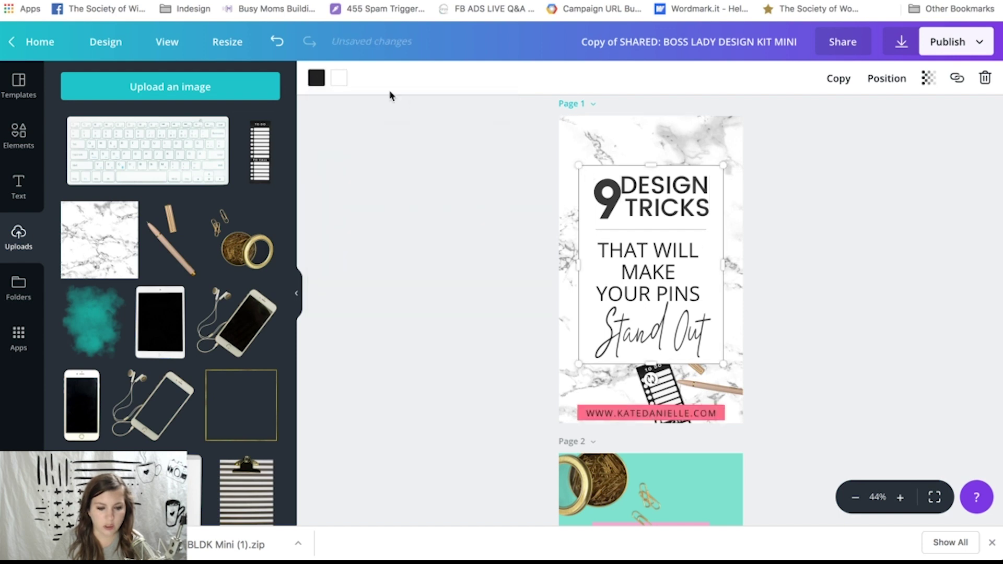
pyautogui.click(338, 80)
pyautogui.click(517, 132)
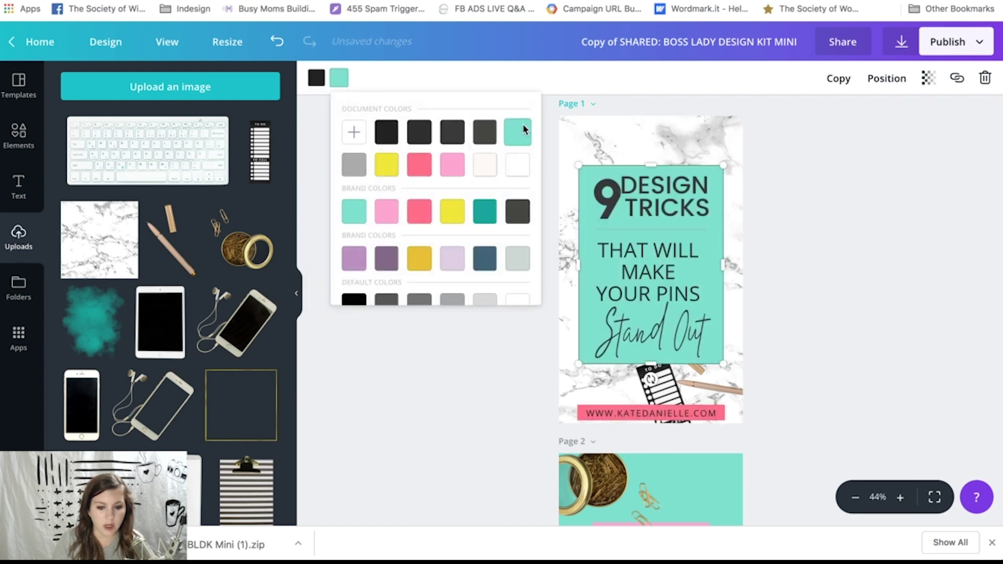
pyautogui.click(915, 228)
pyautogui.scroll(-6, 825, 240)
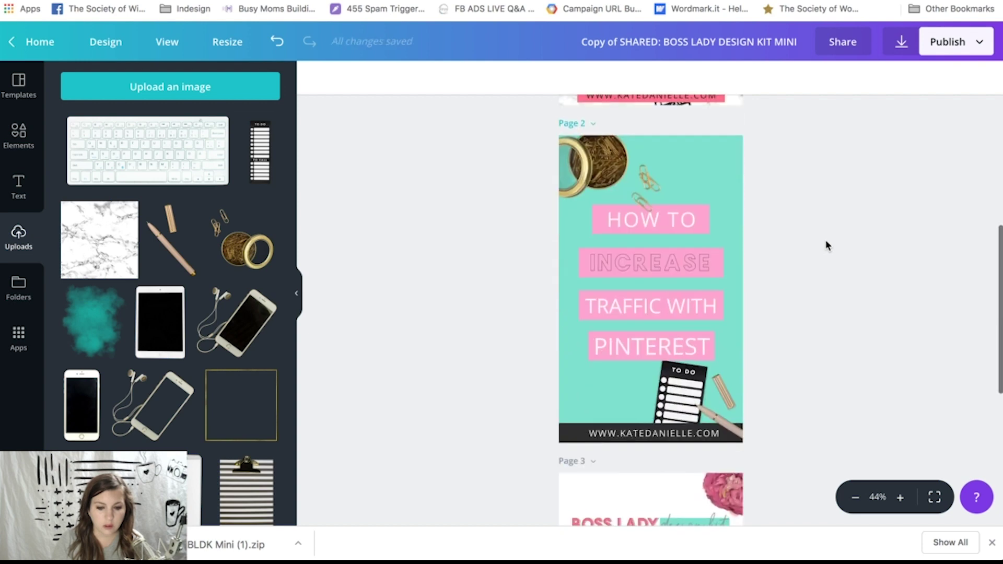
# Recolour Page 2's black URL bar pink.
pyautogui.click(575, 436)
pyautogui.click(316, 78)
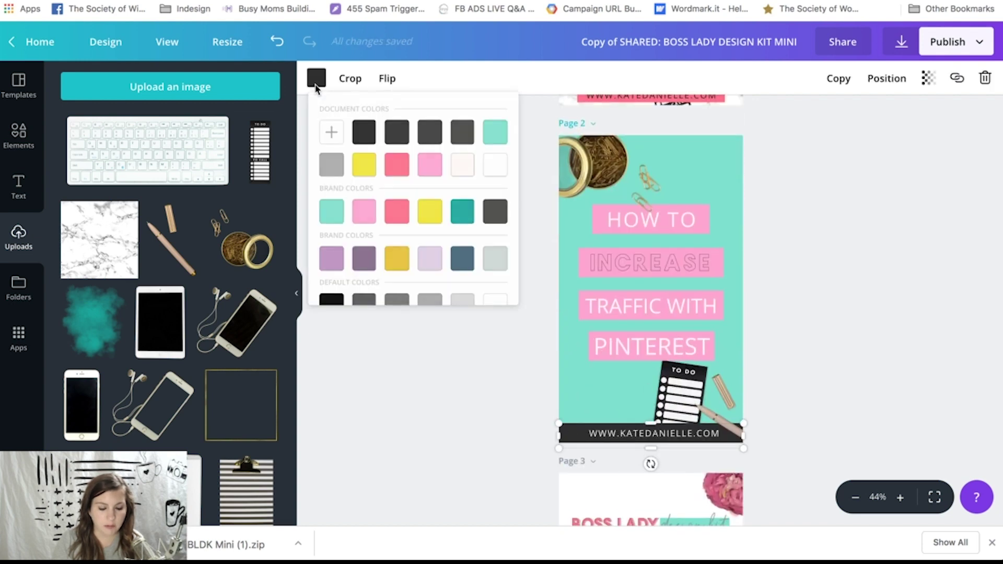
pyautogui.click(397, 165)
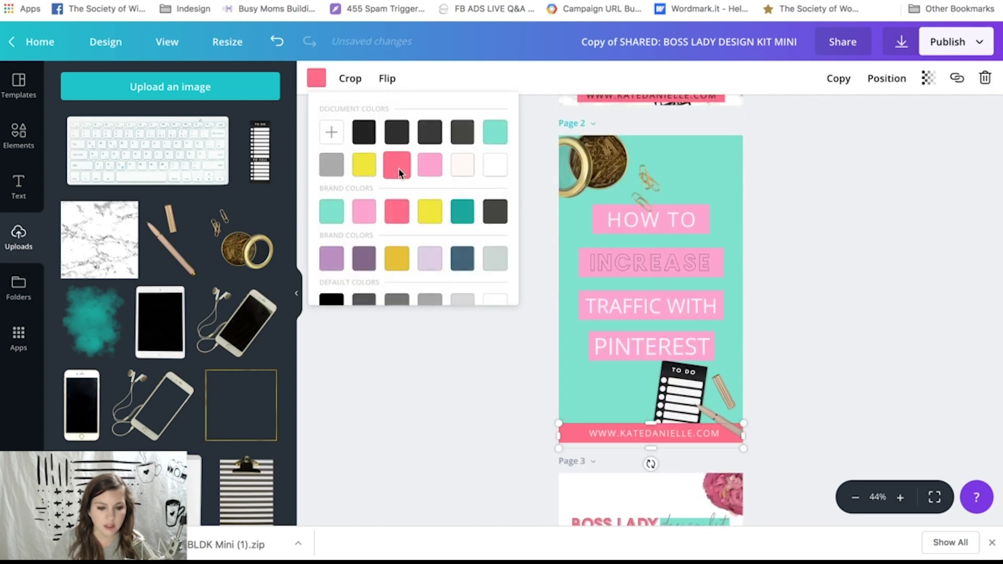
pyautogui.click(846, 212)
pyautogui.scroll(-2, 847, 214)
pyautogui.scroll(2, 846, 213)
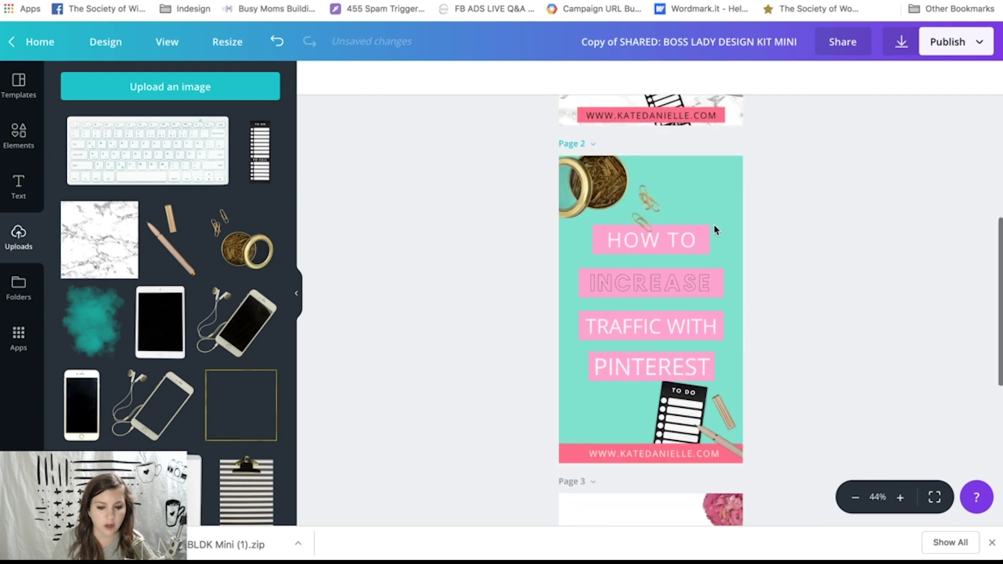
# Reapply the pink brand colour to Page 2's URL bar and review both pins.
pyautogui.click(565, 455)
pyautogui.click(316, 78)
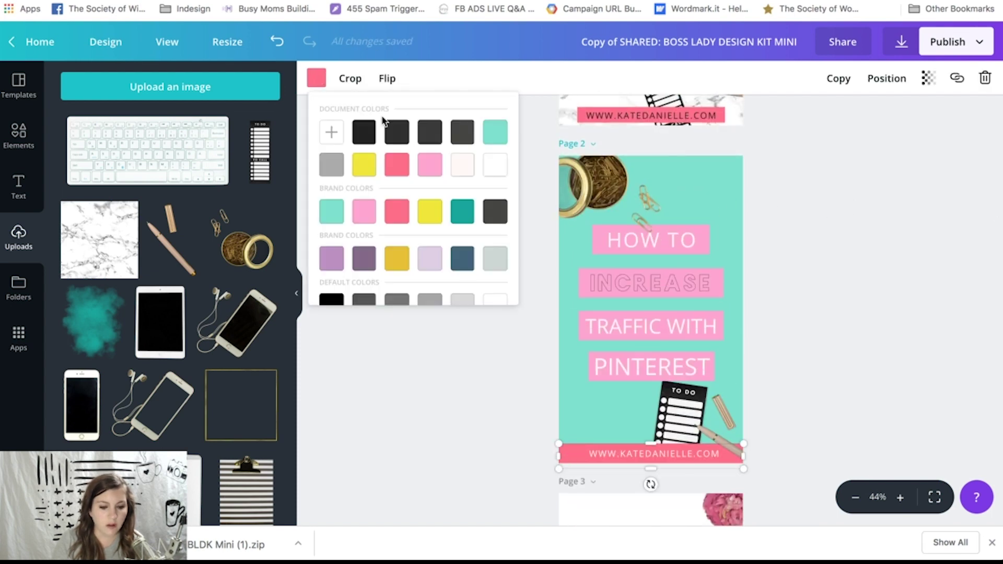
pyautogui.click(374, 209)
pyautogui.click(842, 313)
pyautogui.scroll(1, 844, 314)
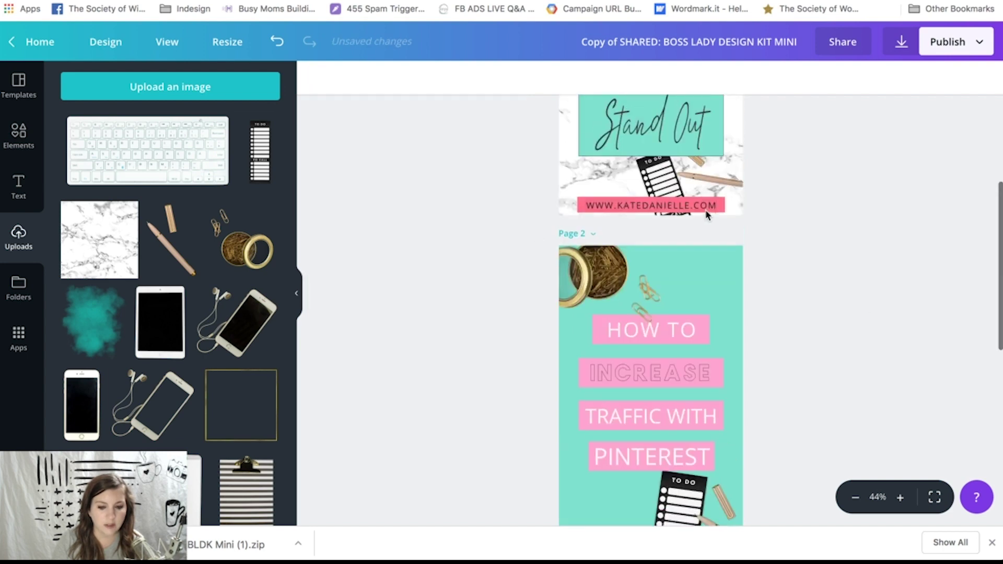
pyautogui.scroll(2, 485, 215)
pyautogui.scroll(1, 485, 215)
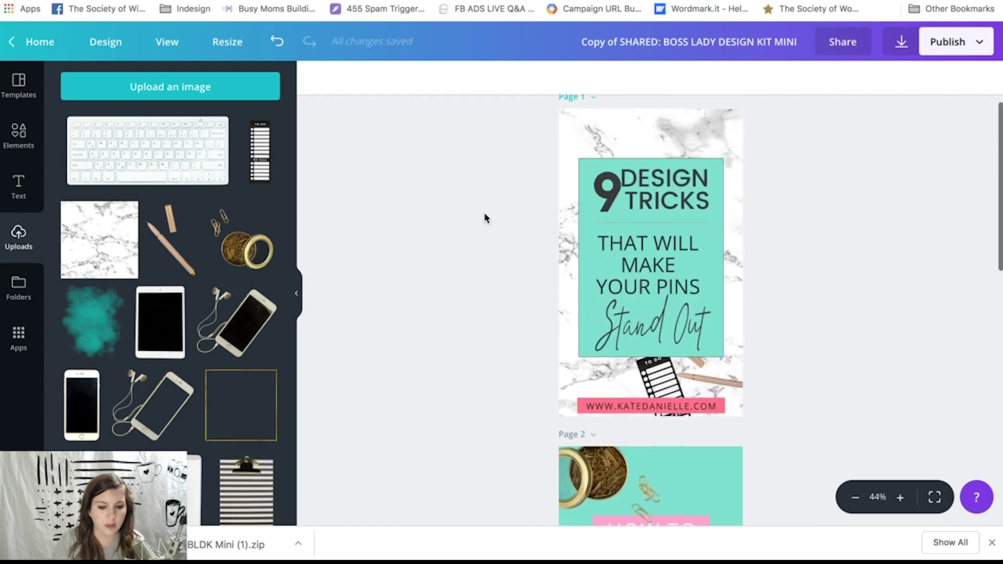
pyautogui.scroll(-4, 484, 215)
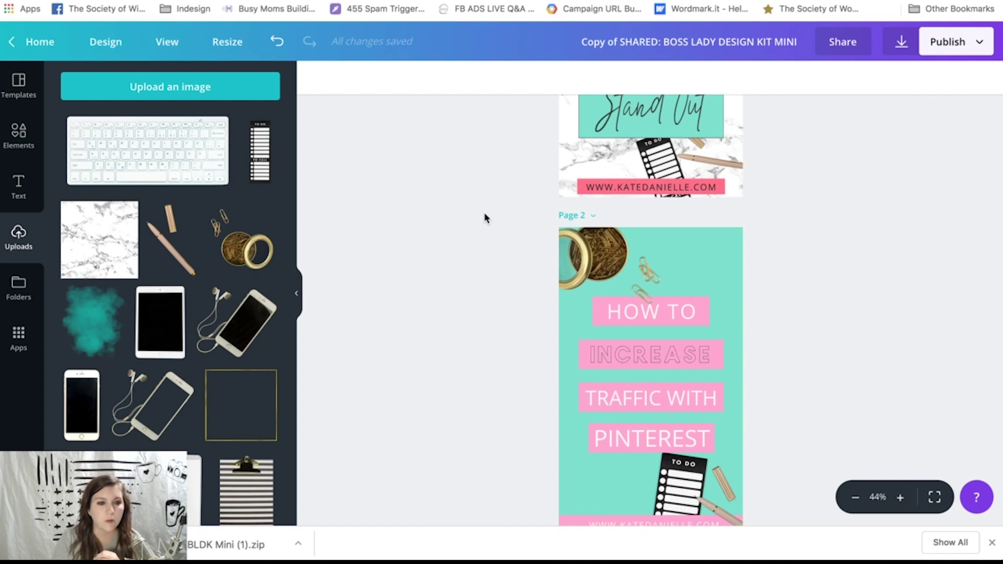
pyautogui.scroll(1, 485, 219)
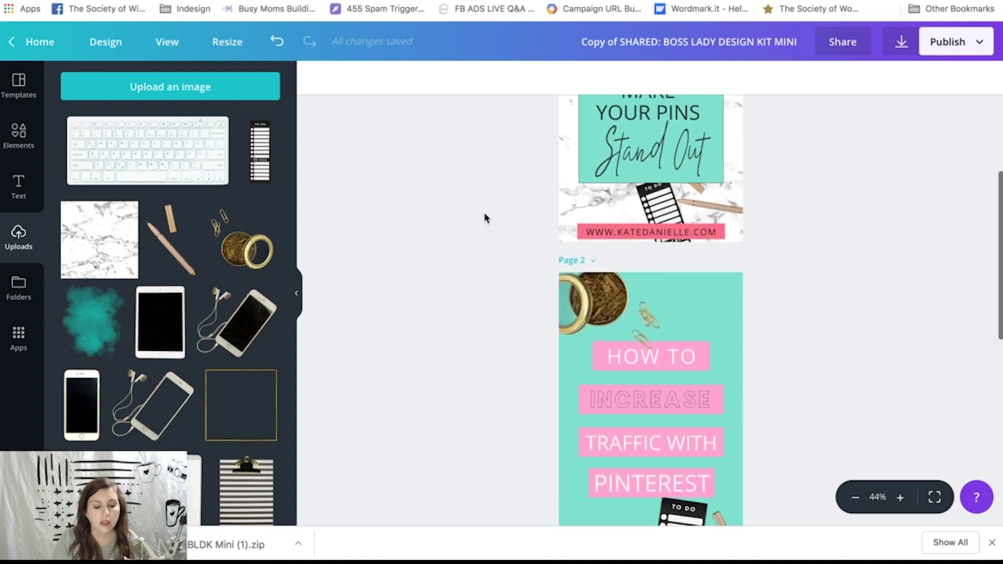
pyautogui.scroll(-3, 485, 218)
pyautogui.scroll(6, 485, 218)
# Duplicate the marble pin with Copy page.
pyautogui.scroll(1, 485, 218)
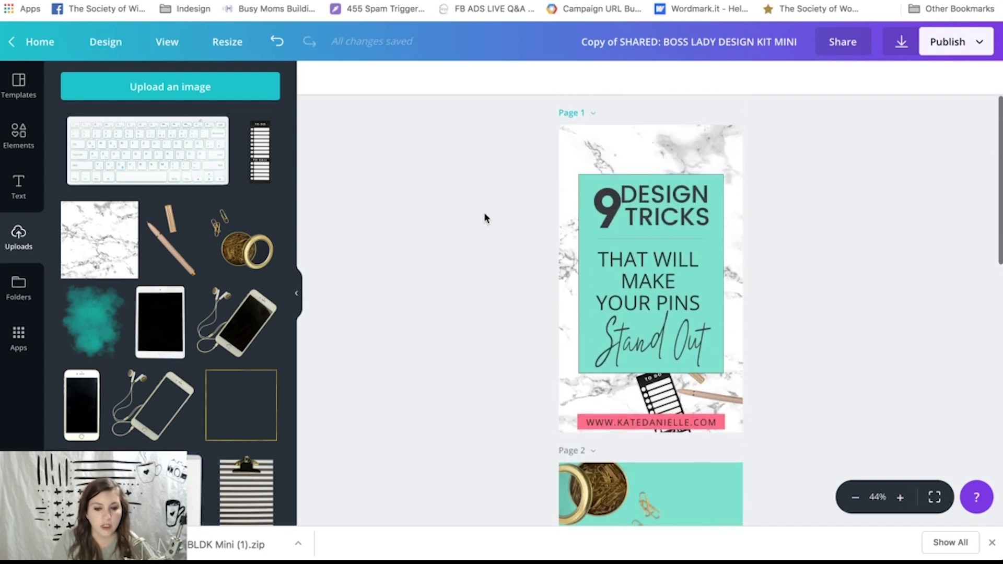
pyautogui.click(574, 112)
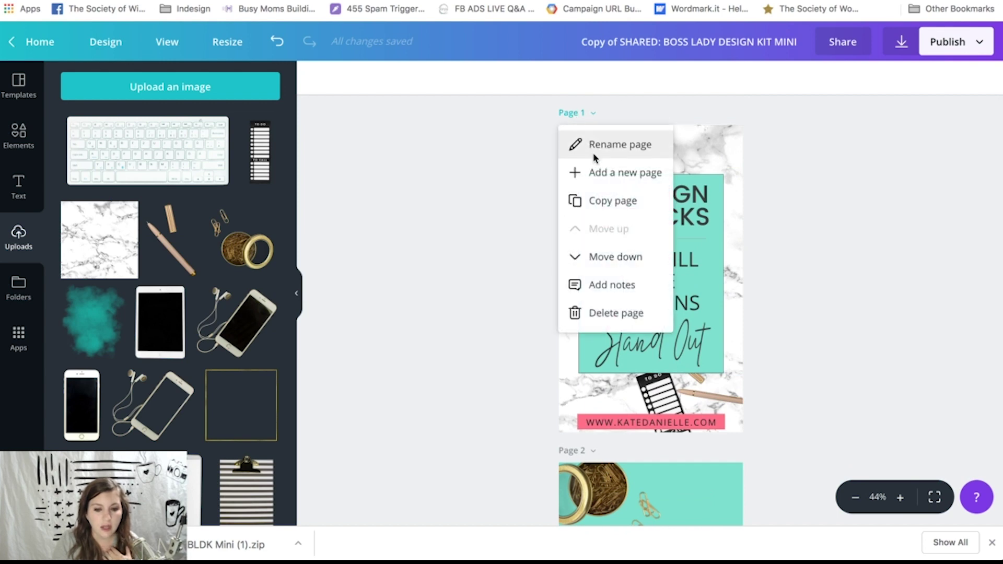
pyautogui.click(606, 200)
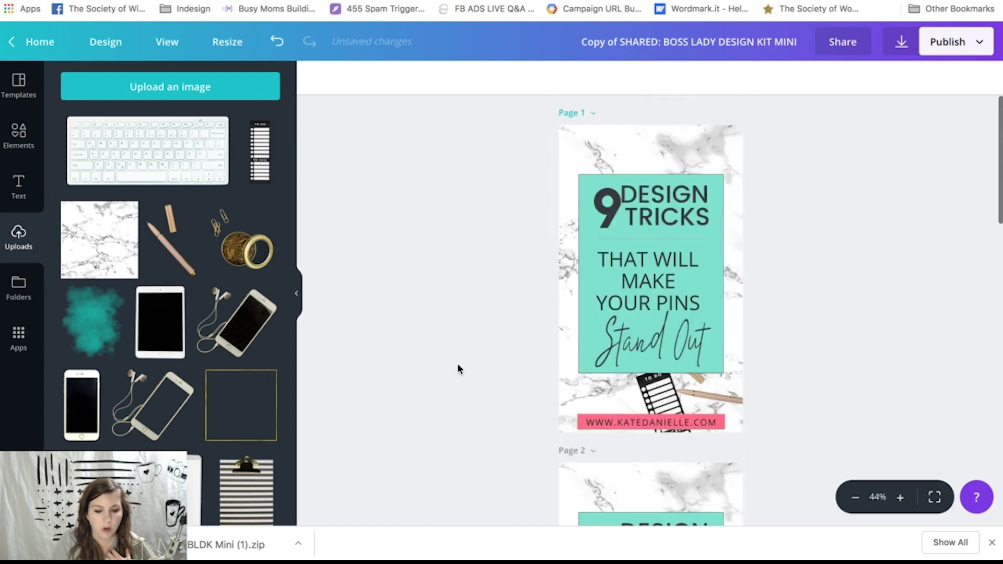
# Select the copy's mint title box and bring up its colour choices to pick pink.
pyautogui.click(609, 136)
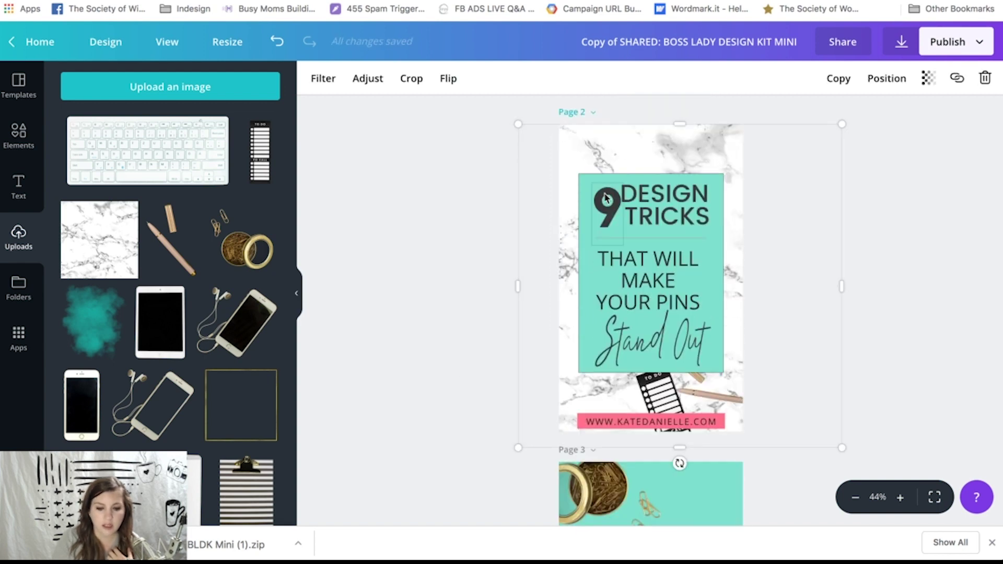
pyautogui.click(588, 181)
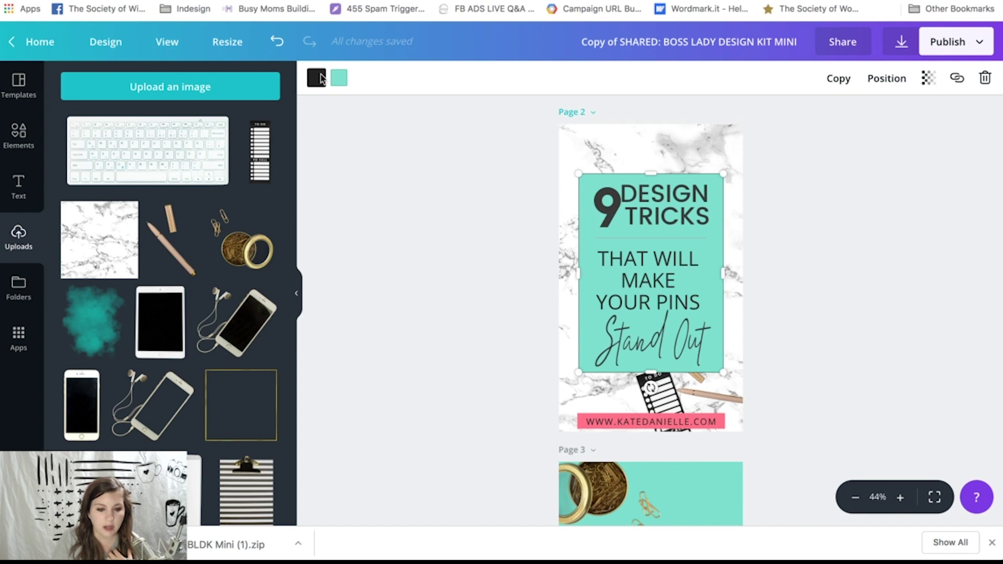
pyautogui.click(339, 78)
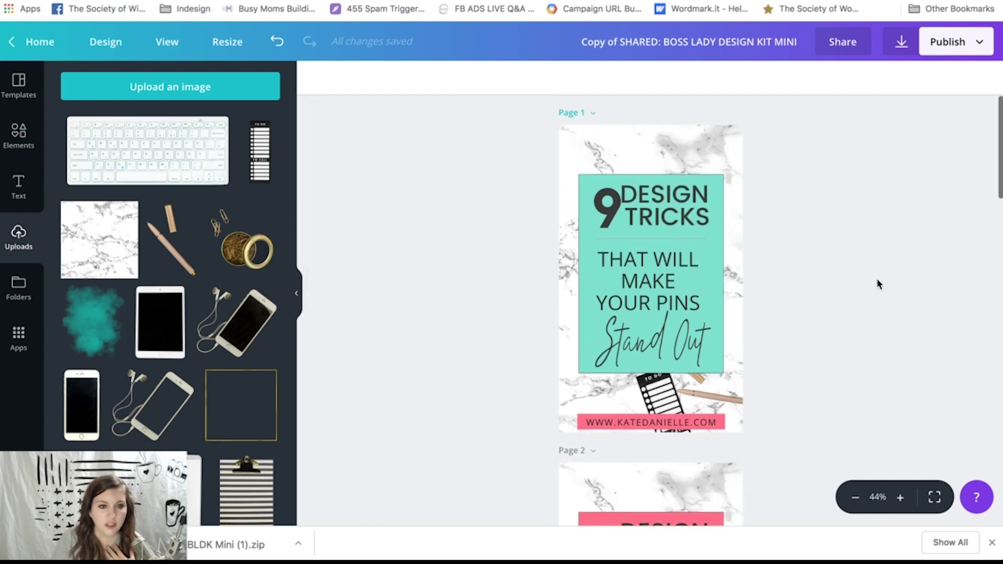
pyautogui.scroll(-12, 878, 283)
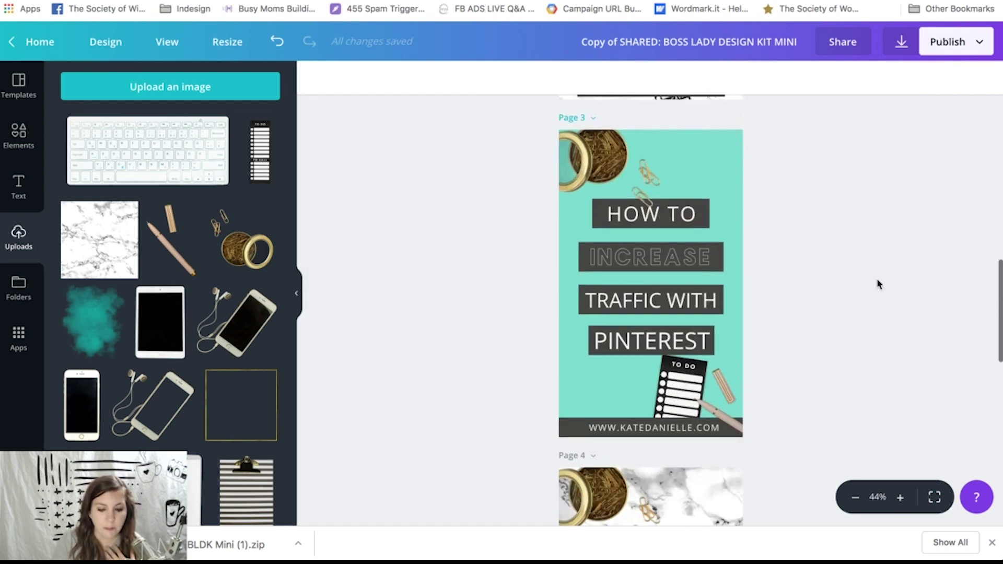
pyautogui.scroll(-5, 878, 284)
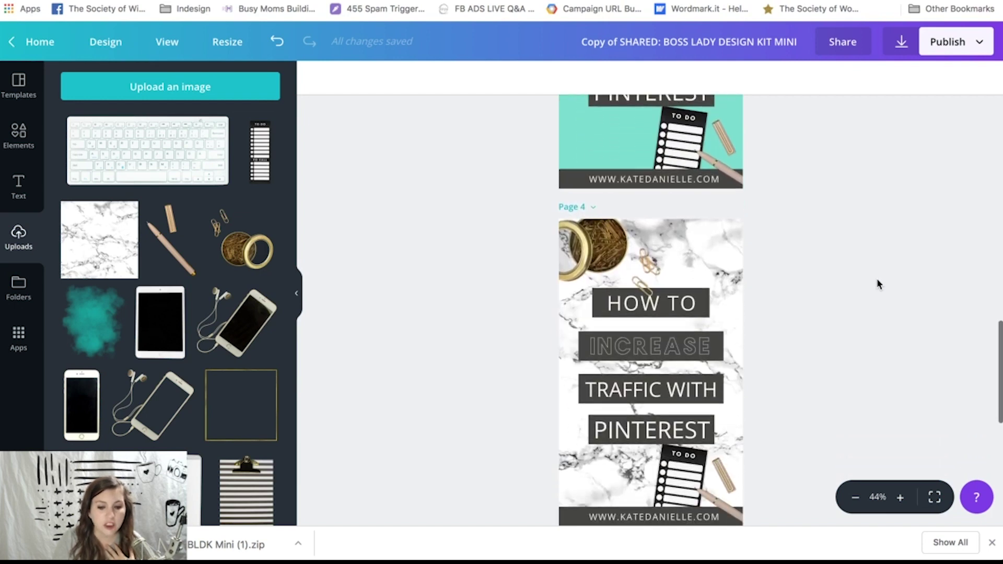
pyautogui.scroll(-2, 878, 284)
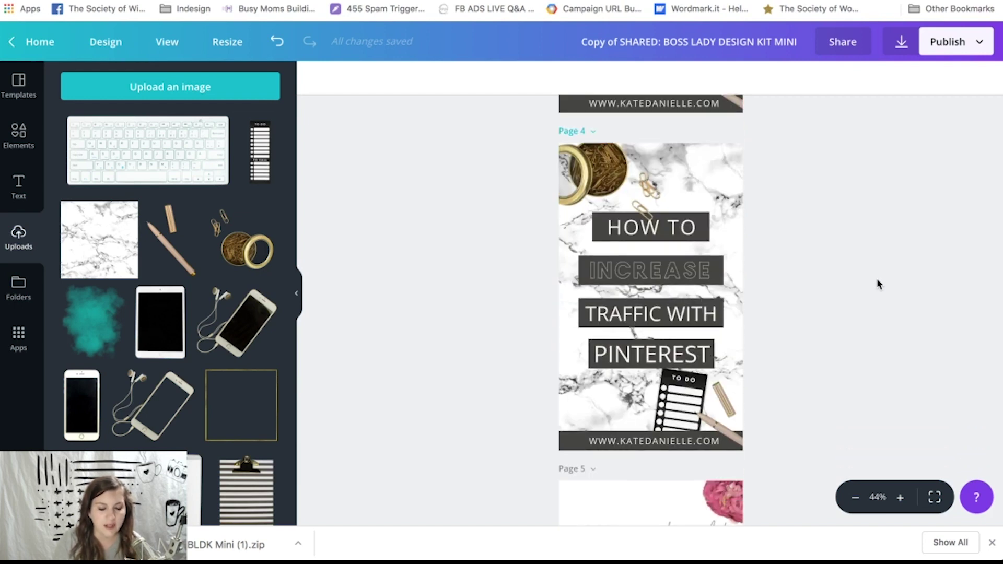